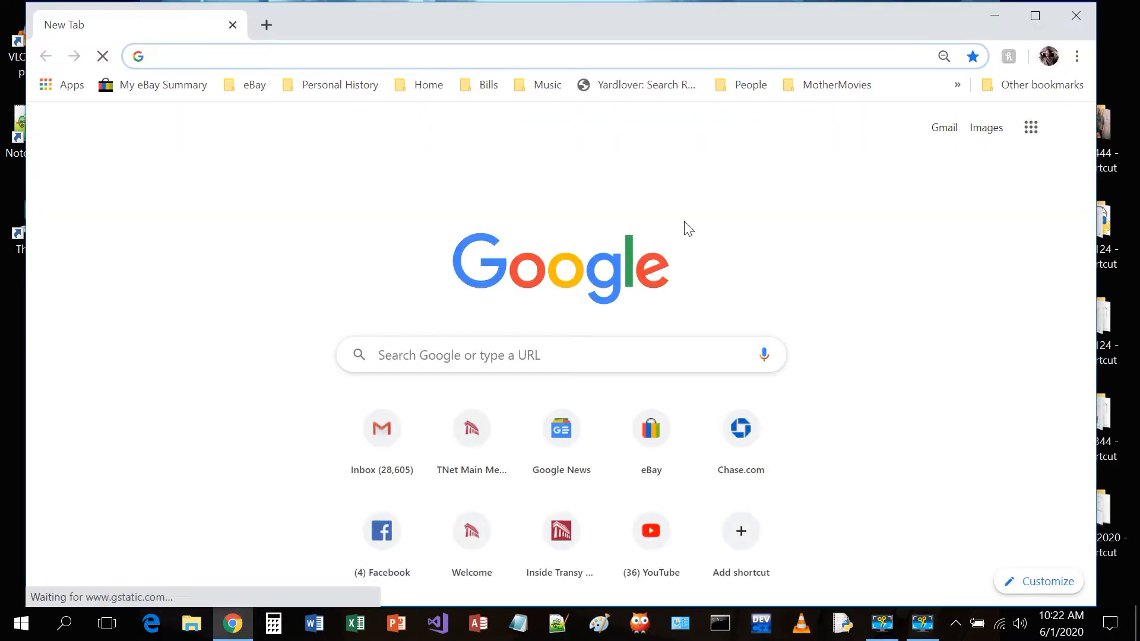
- Search the web for "code blocks" and open the official Code::Blocks website at codeblocks.org
type("code")
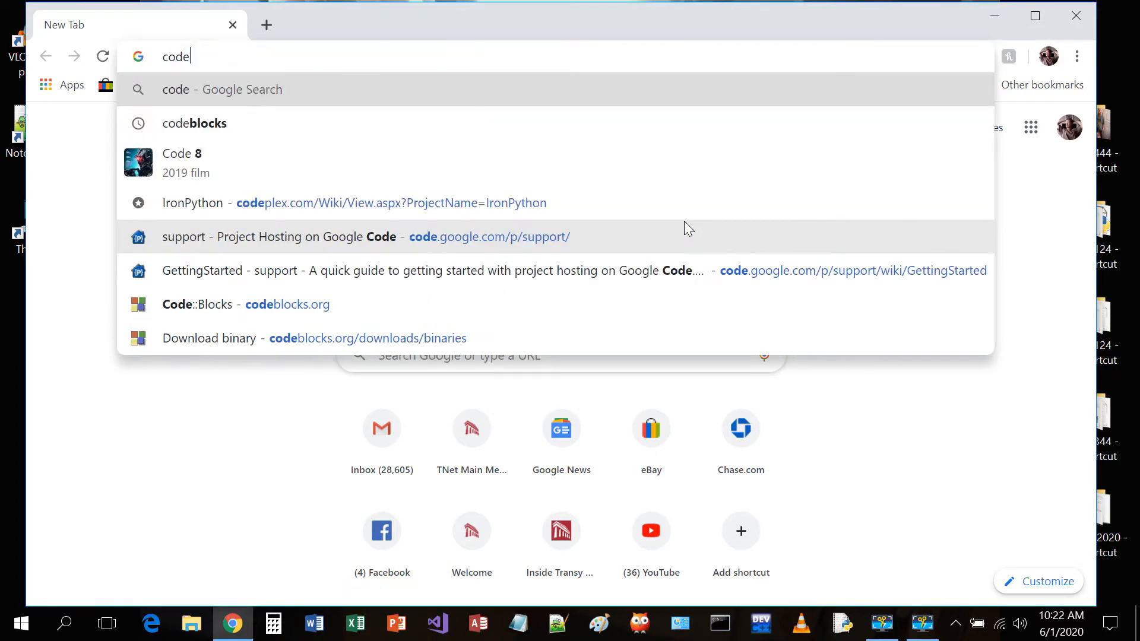
type(" blo")
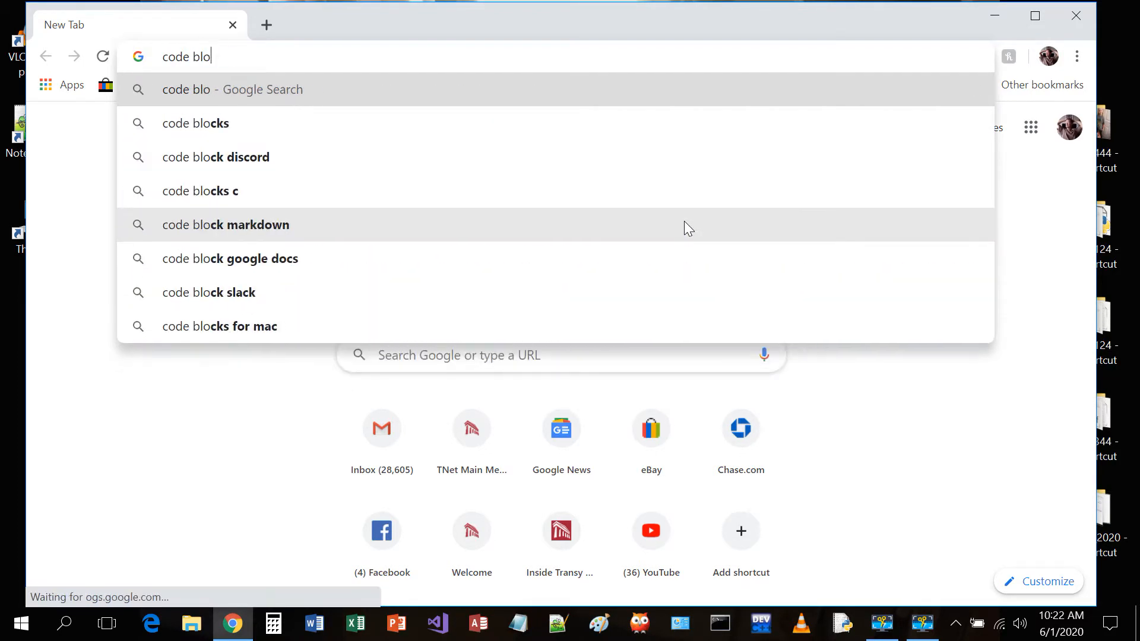
type("cks")
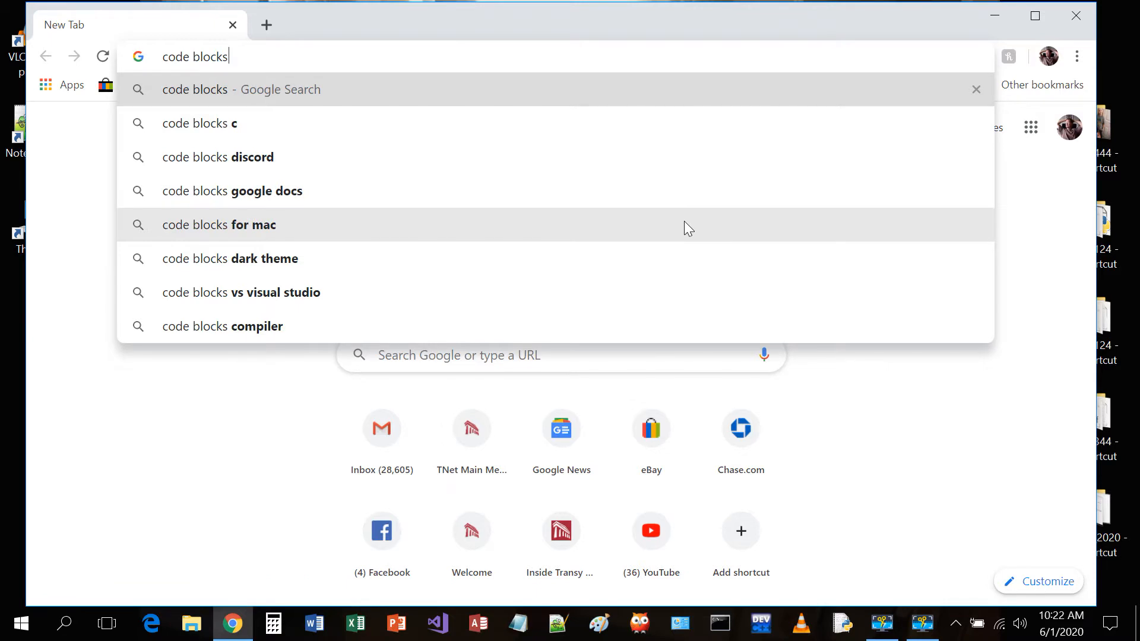
key("Return")
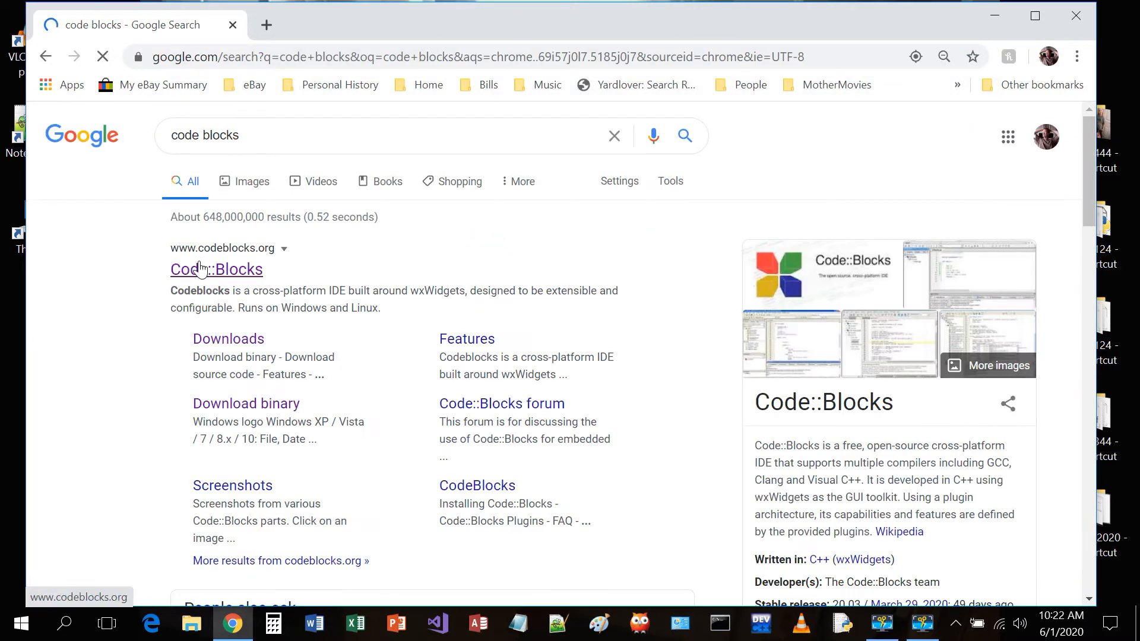
left_click(246, 271)
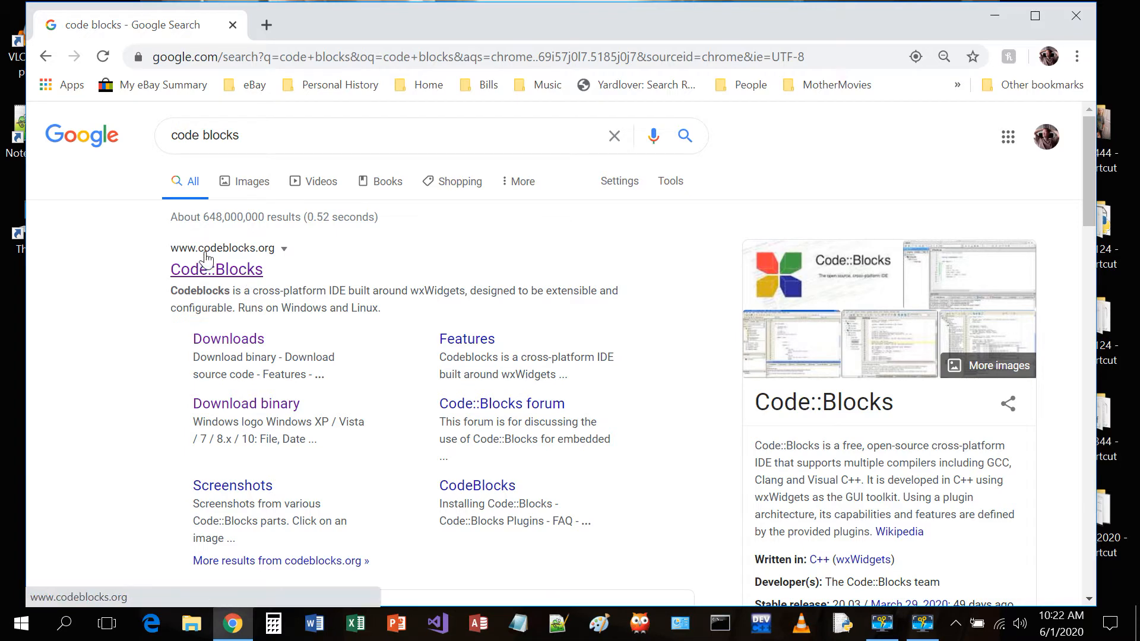
left_click(248, 272)
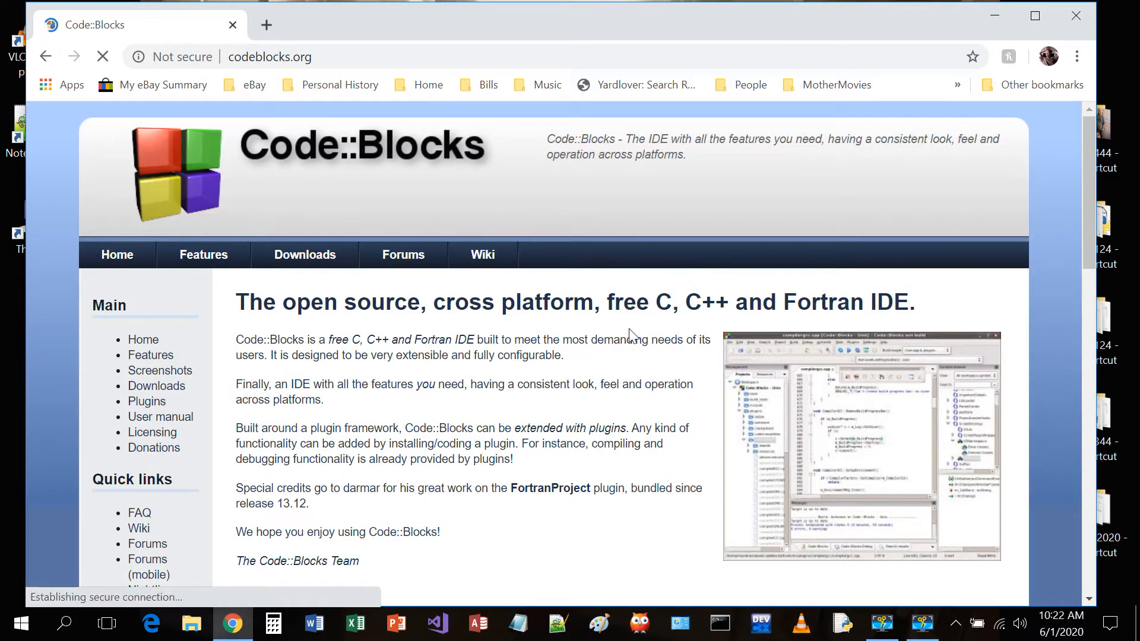
- Go to the site's Downloads section and open the page for downloading the binary release
scroll(632, 335, "down", 1)
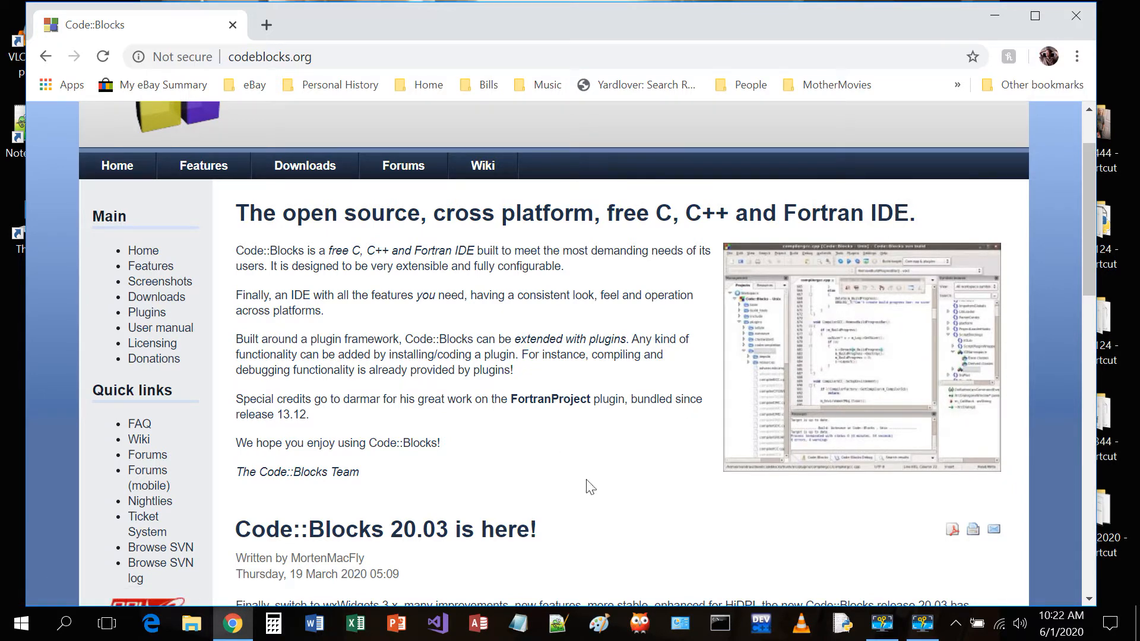
scroll(575, 462, "down", 3)
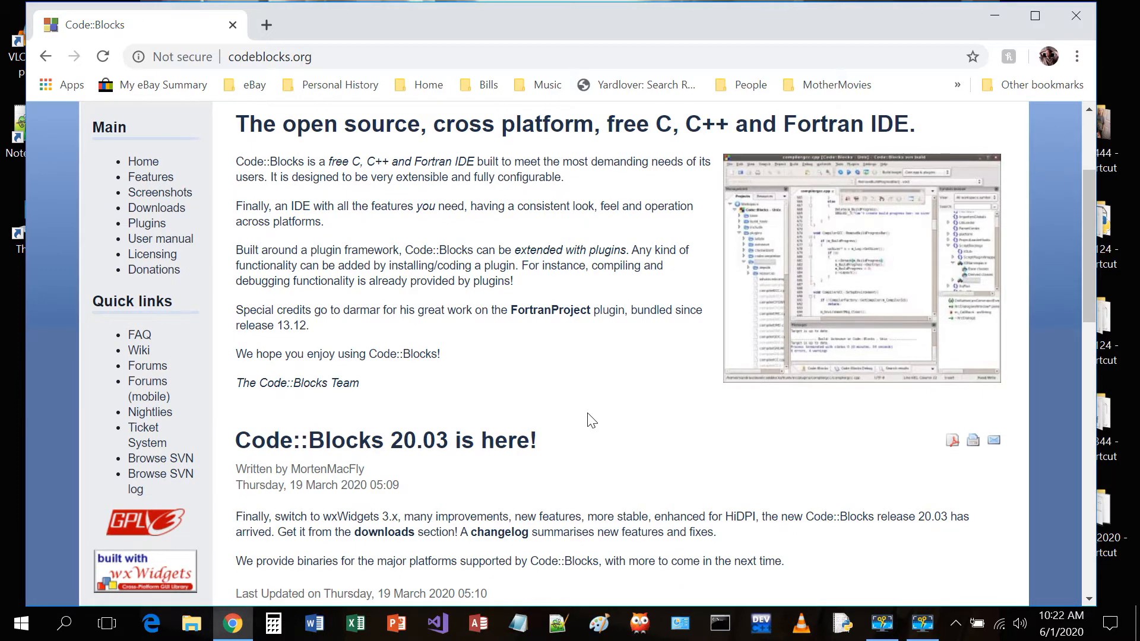
scroll(588, 406, "up", 3)
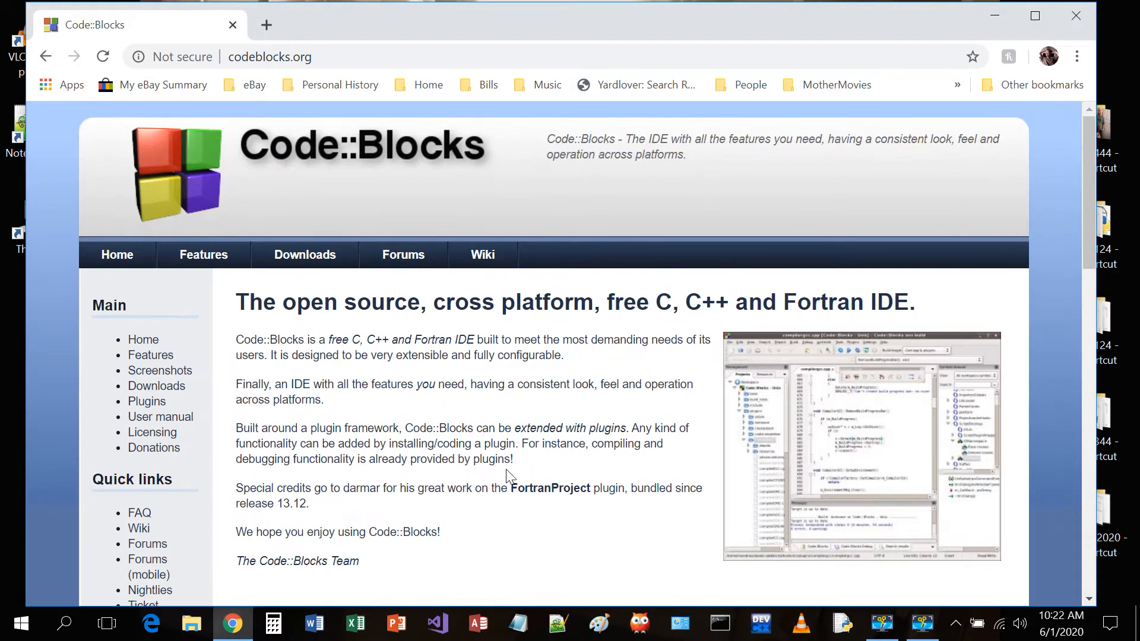
left_click(156, 390)
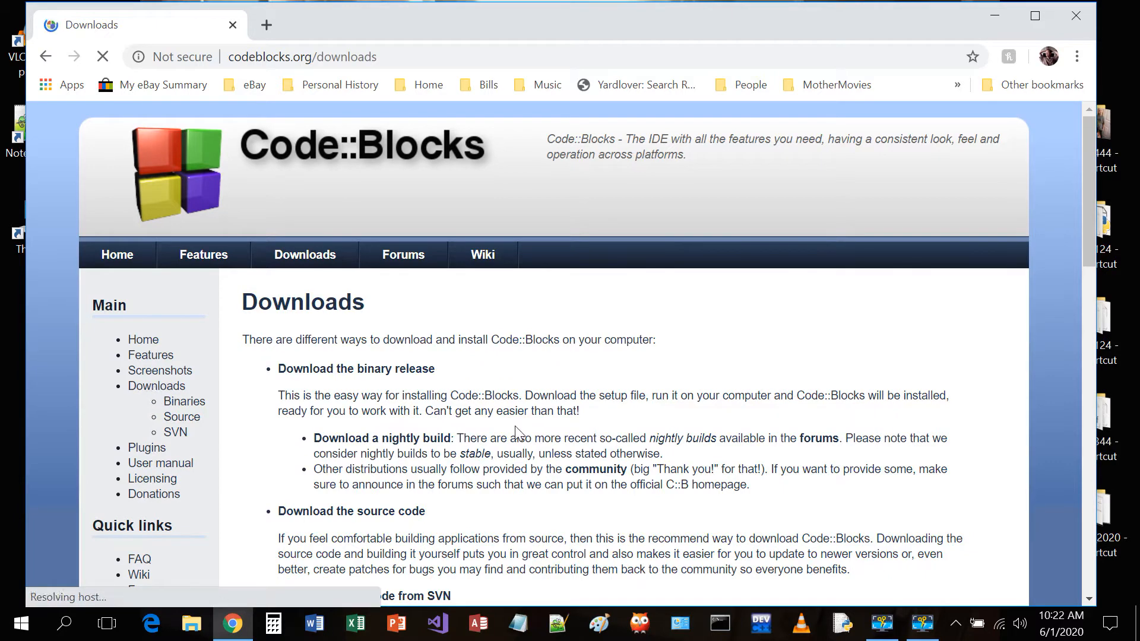
scroll(400, 309, "down", 1)
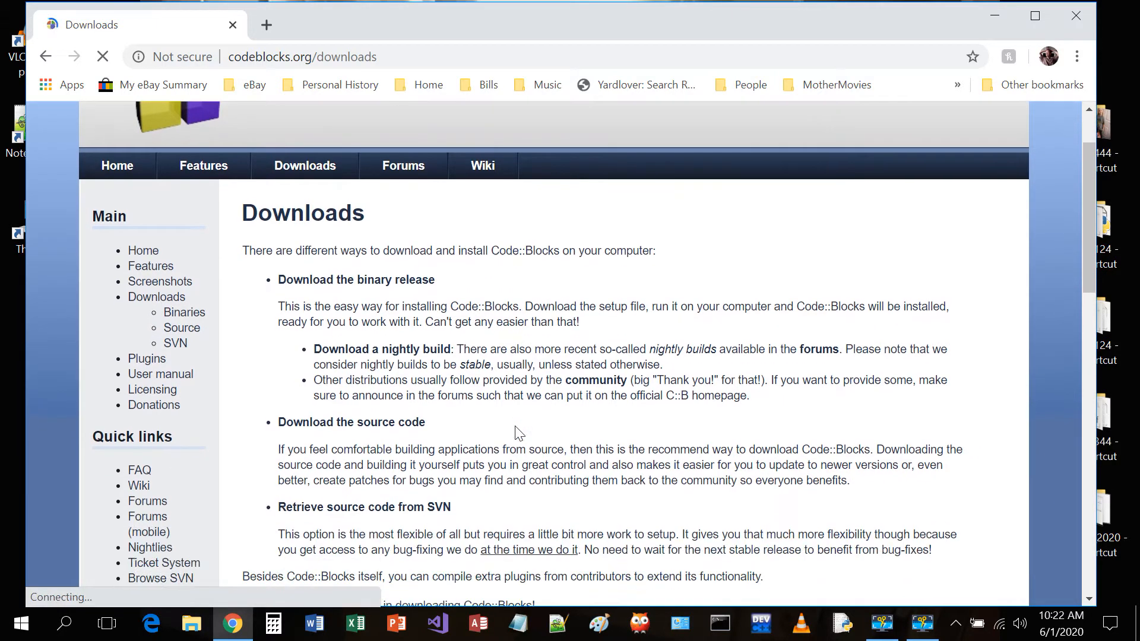
left_click(410, 282)
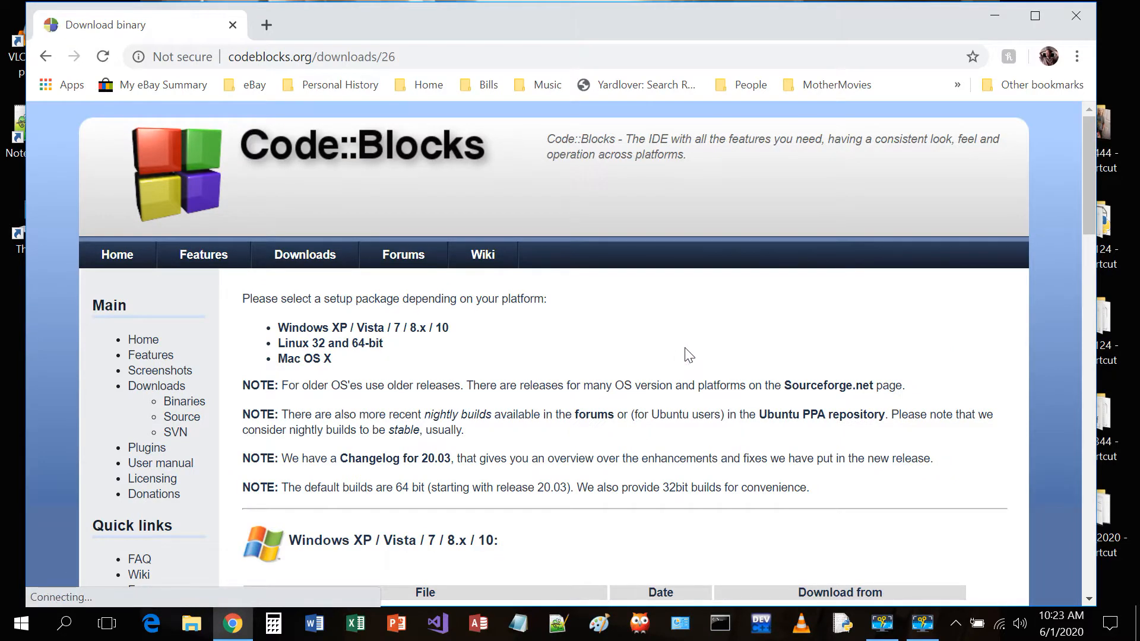
- Download codeblocks-20.03mingw-setup.exe from Sourceforge.net in the Windows file list
scroll(692, 350, "down", 4)
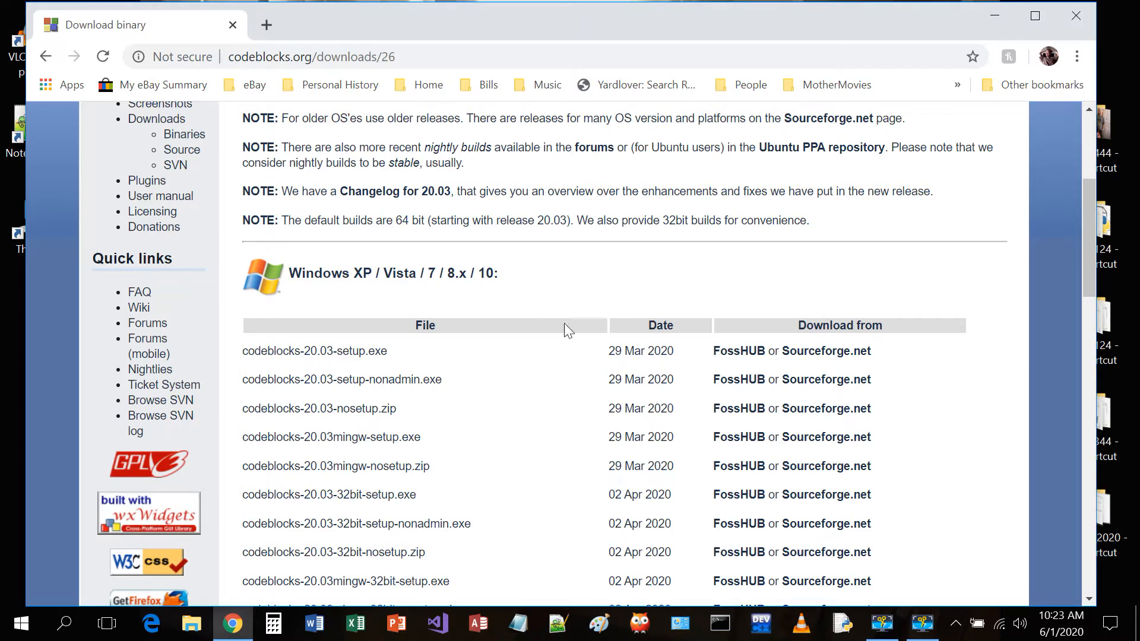
scroll(535, 381, "down", 1)
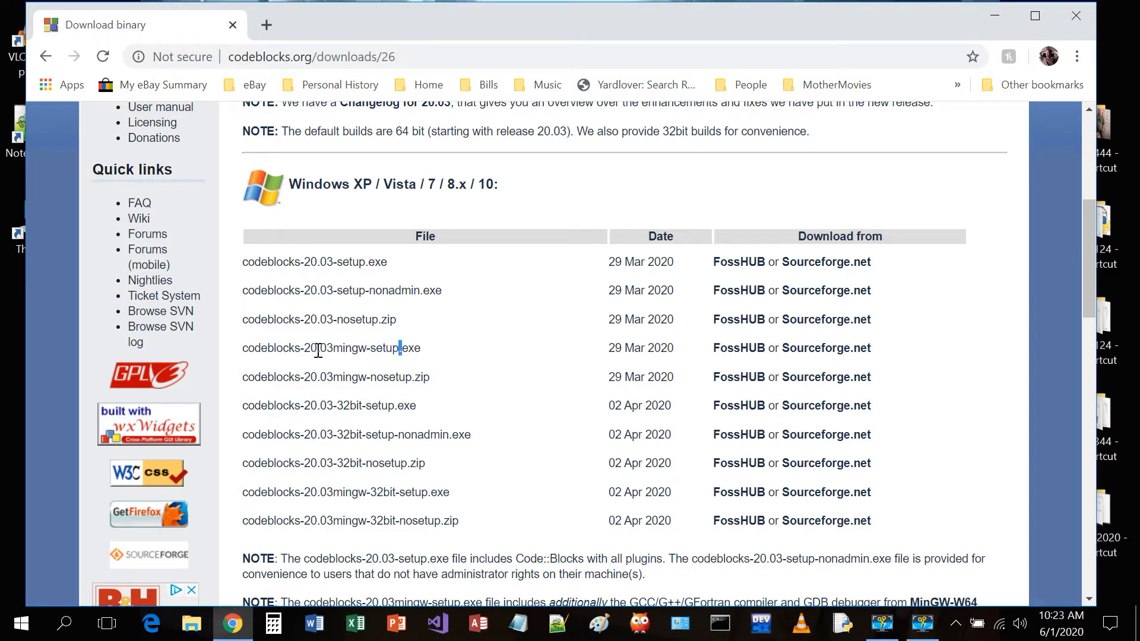
double_click(320, 349)
left_click(409, 351)
left_click(815, 356)
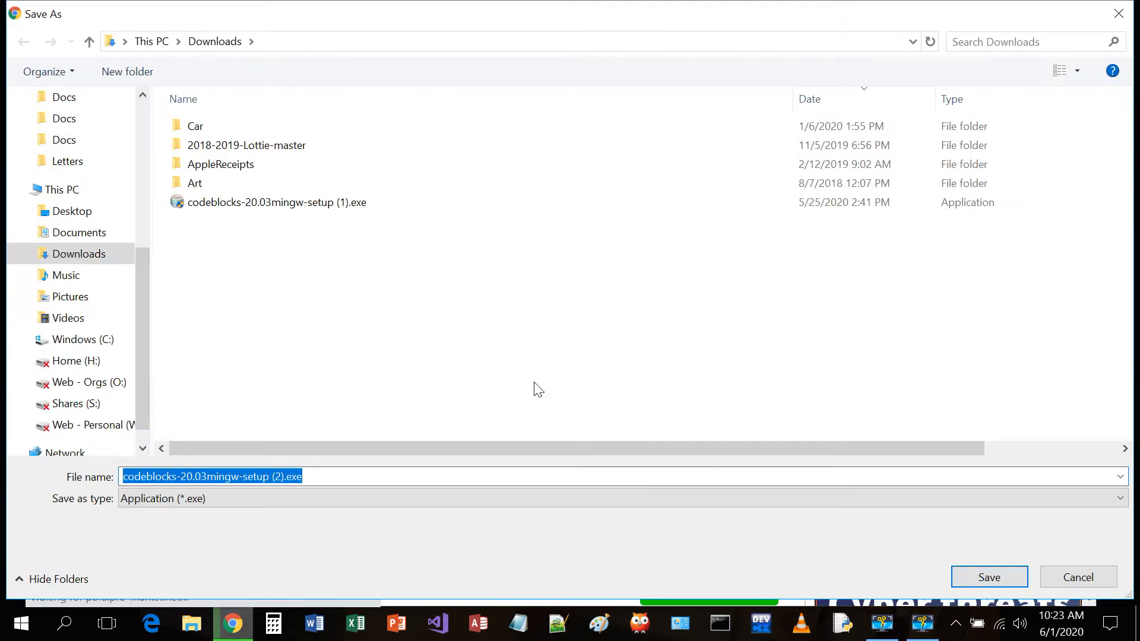
- Save the installer in Downloads as codeblocks-20.03mingw-setup.exe, replacing the existing file of that name
left_click(348, 480)
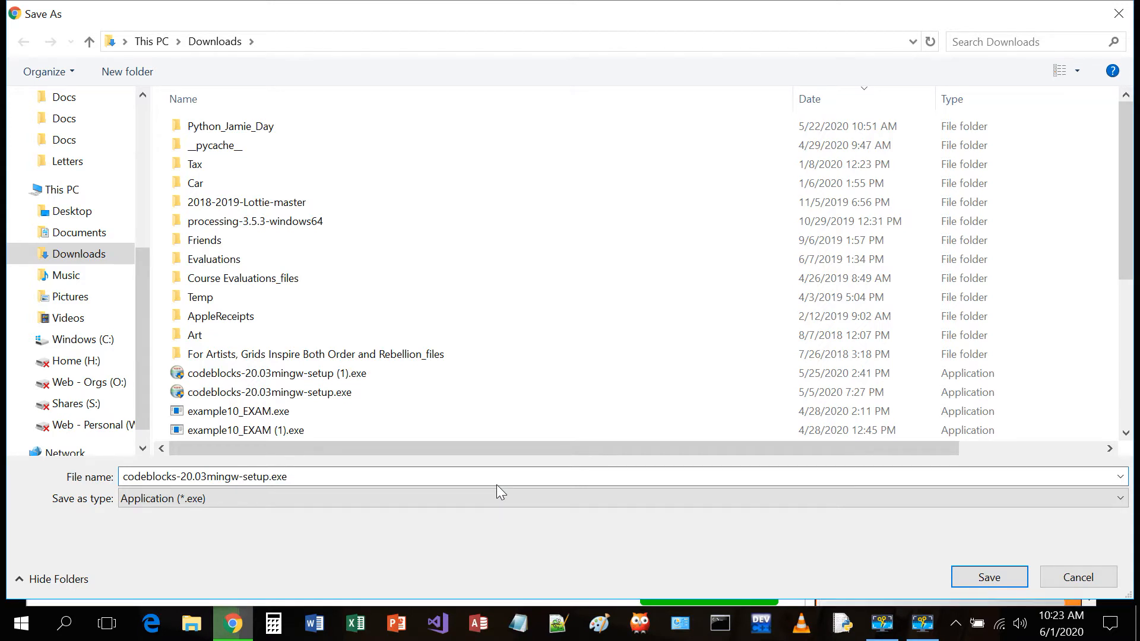
key("Return")
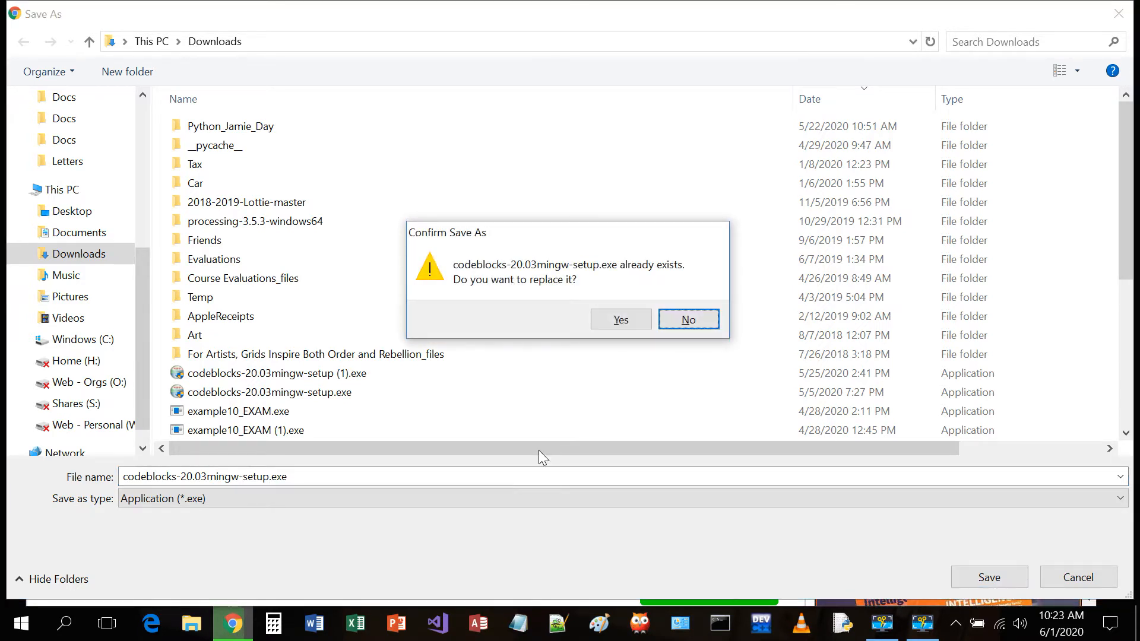
left_click(630, 318)
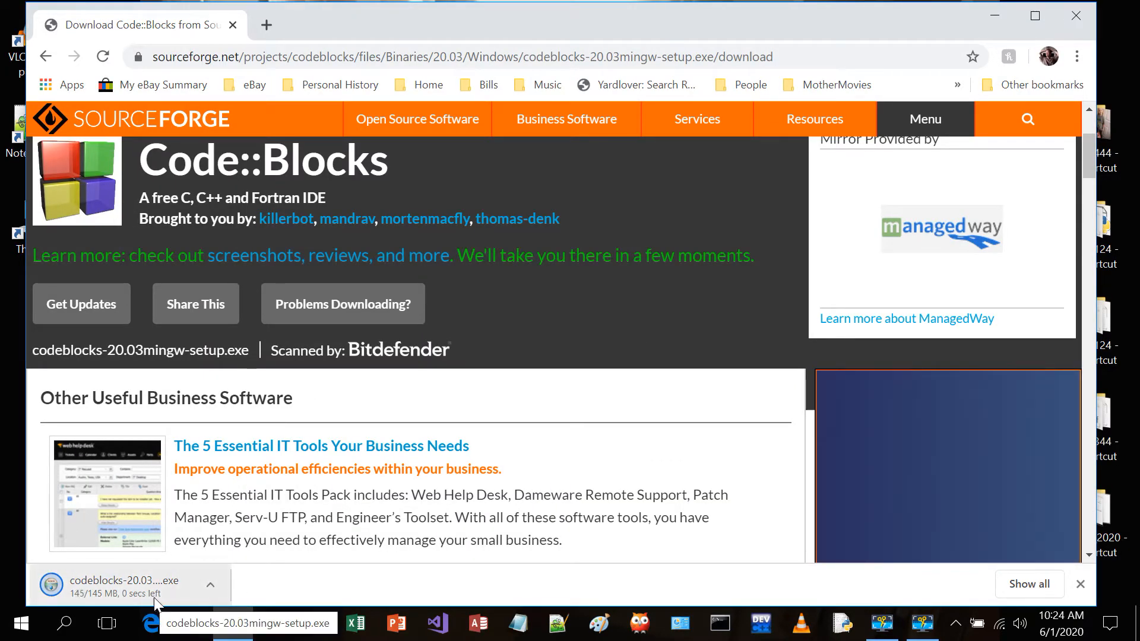
- Show the downloaded installer in its folder and run codeblocks-20.03mingw-setup.exe
left_click(211, 585)
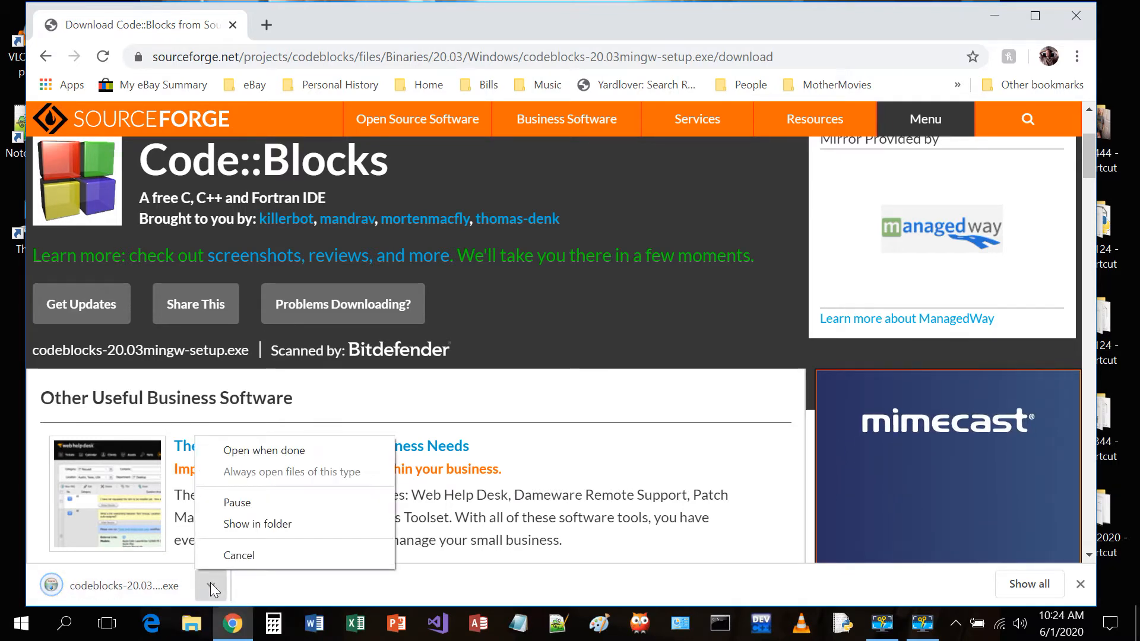
left_click(271, 525)
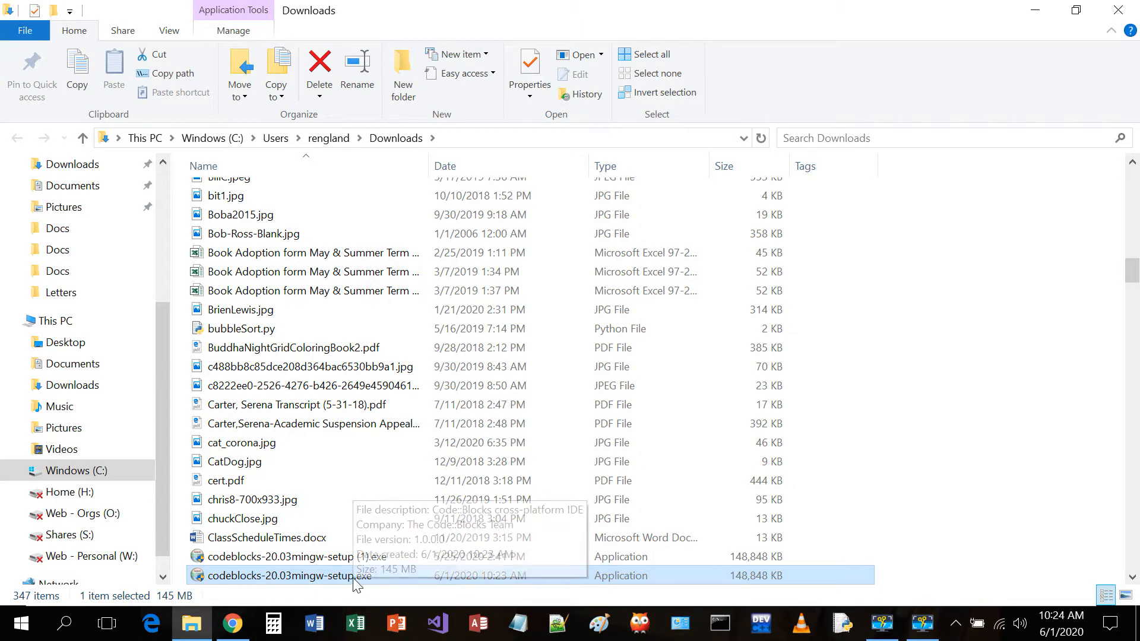
double_click(355, 578)
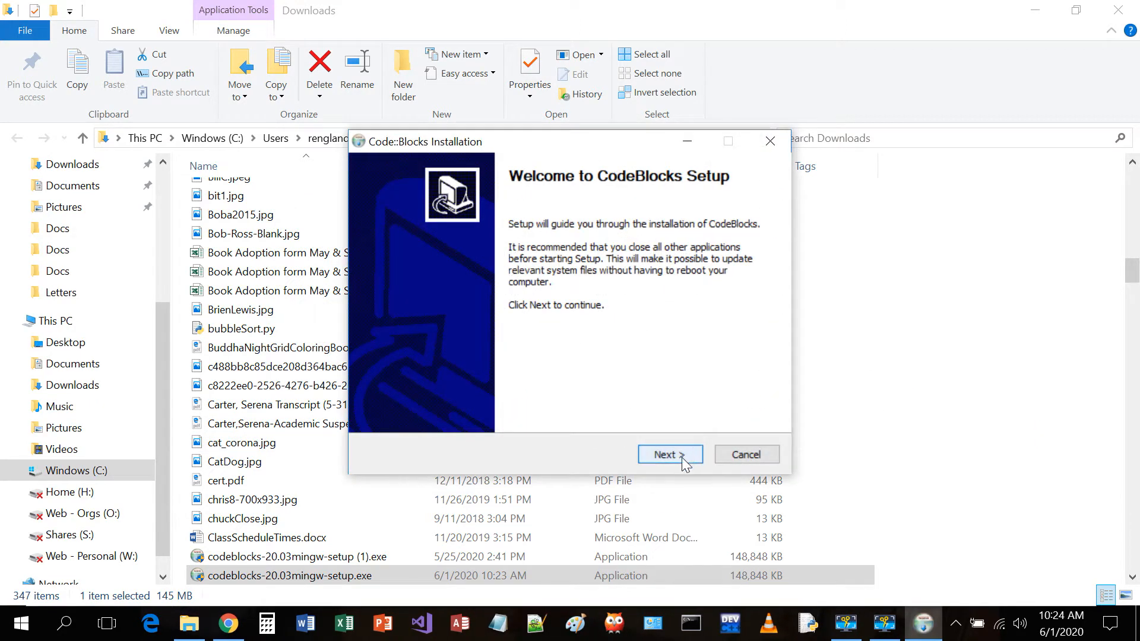
- Install CodeBlocks with the full set of plugins and tools into C:\Program Files\CodeBlocks
left_click(682, 457)
left_click(683, 457)
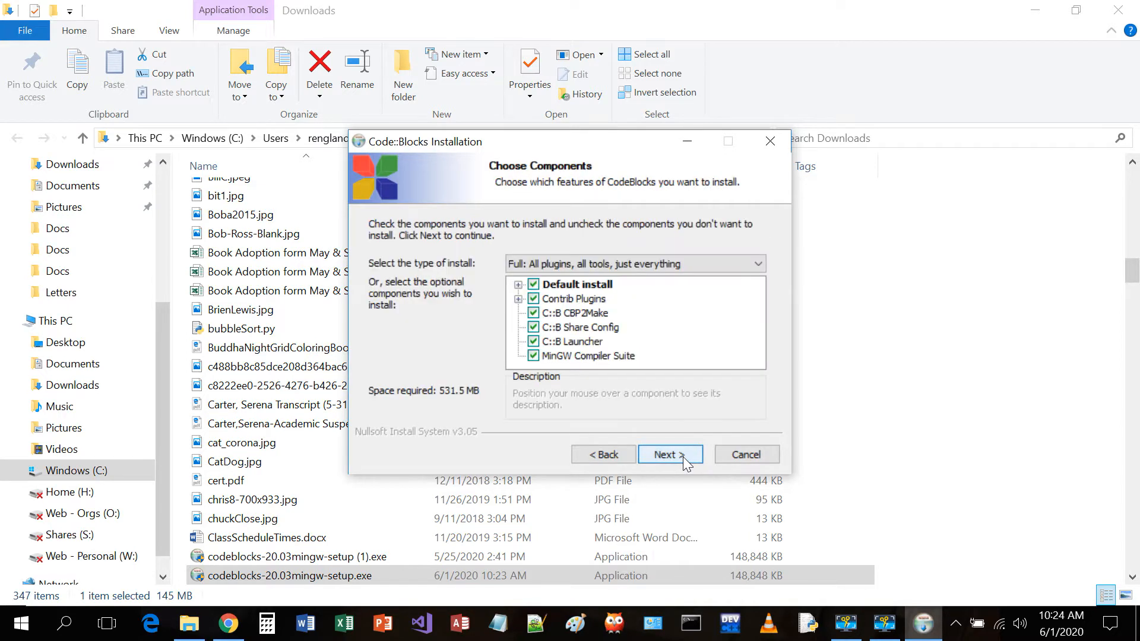
left_click(683, 457)
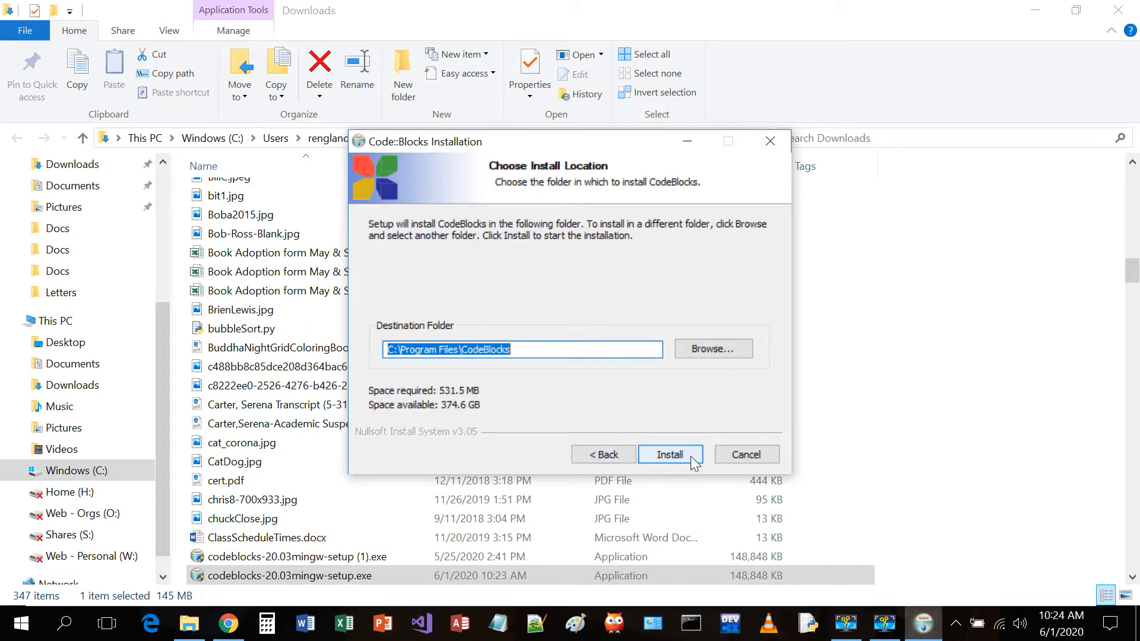
left_click(690, 456)
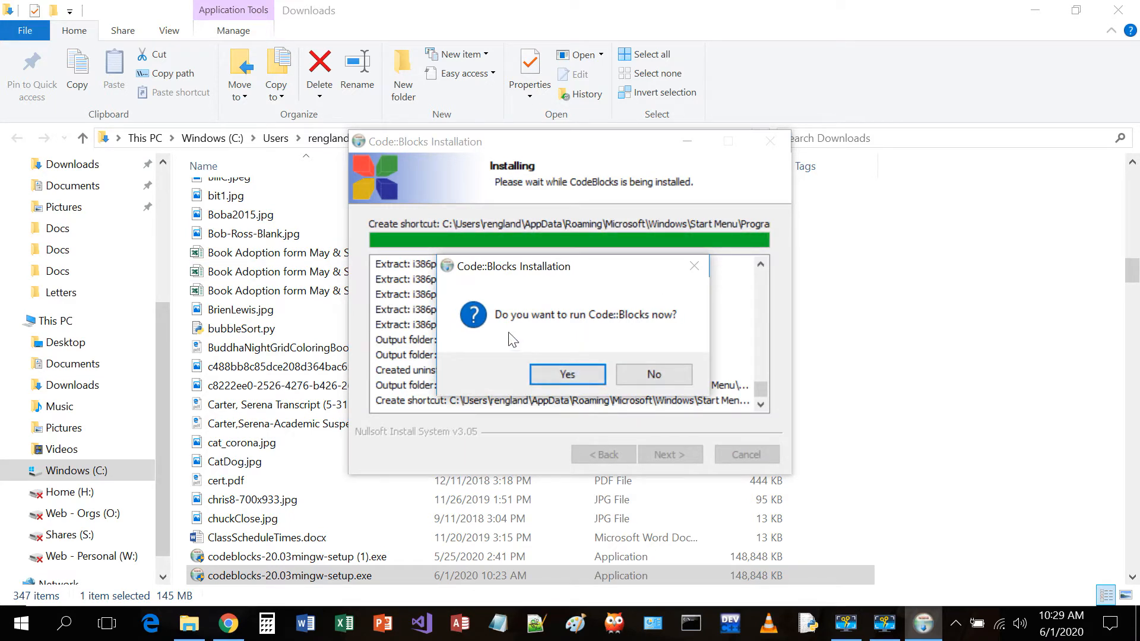
- Agree to run Code::Blocks from the installer, and close the browser window with the SourceForge page
left_click(571, 376)
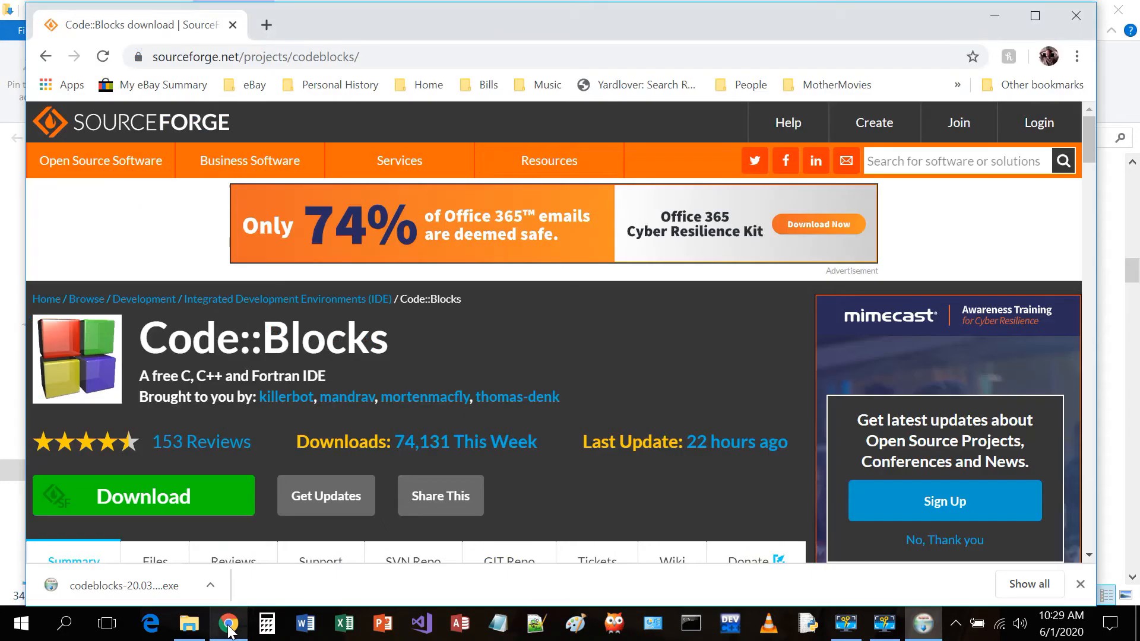
left_click(228, 624)
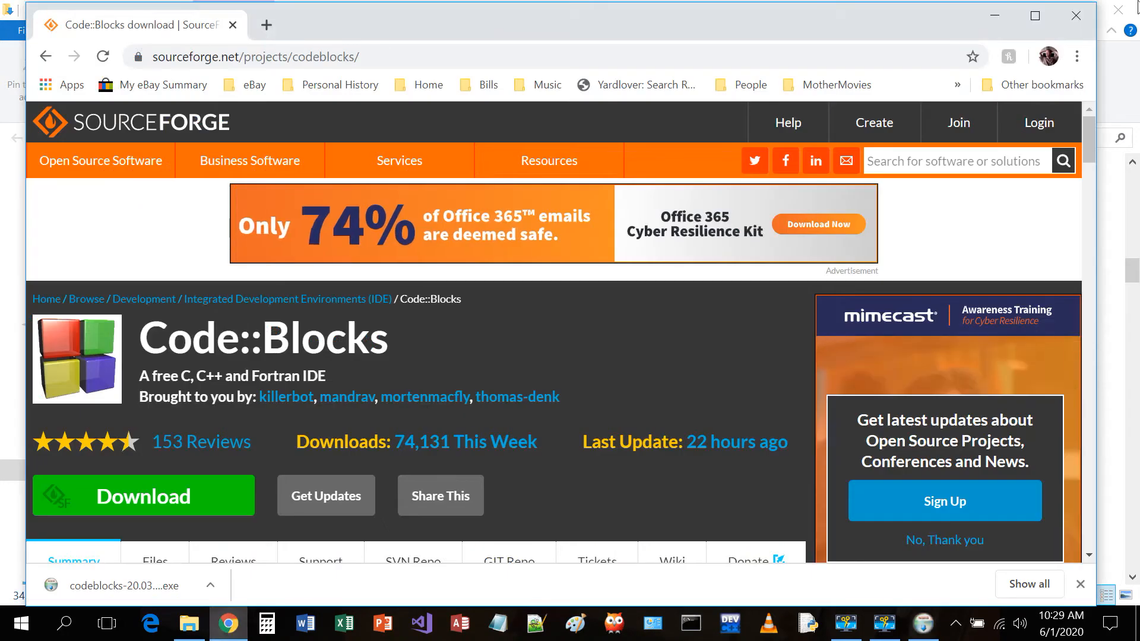
left_click(1076, 15)
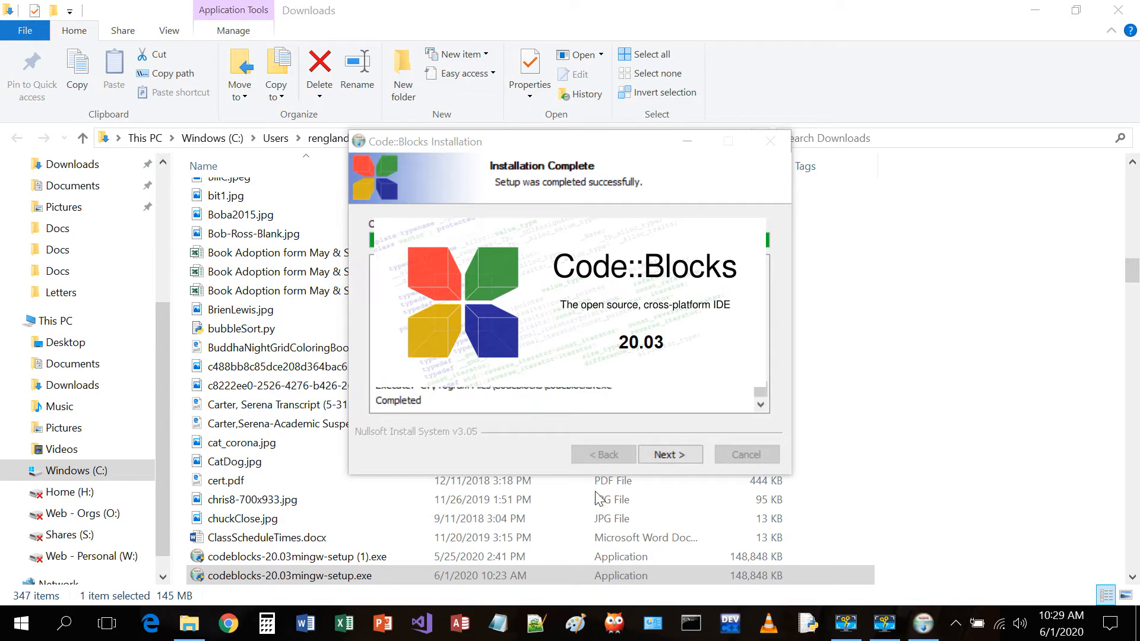
- Finish the CodeBlocks setup wizard and dismiss the keyboard shortcut conflicts message in Code::Blocks
left_click(683, 454)
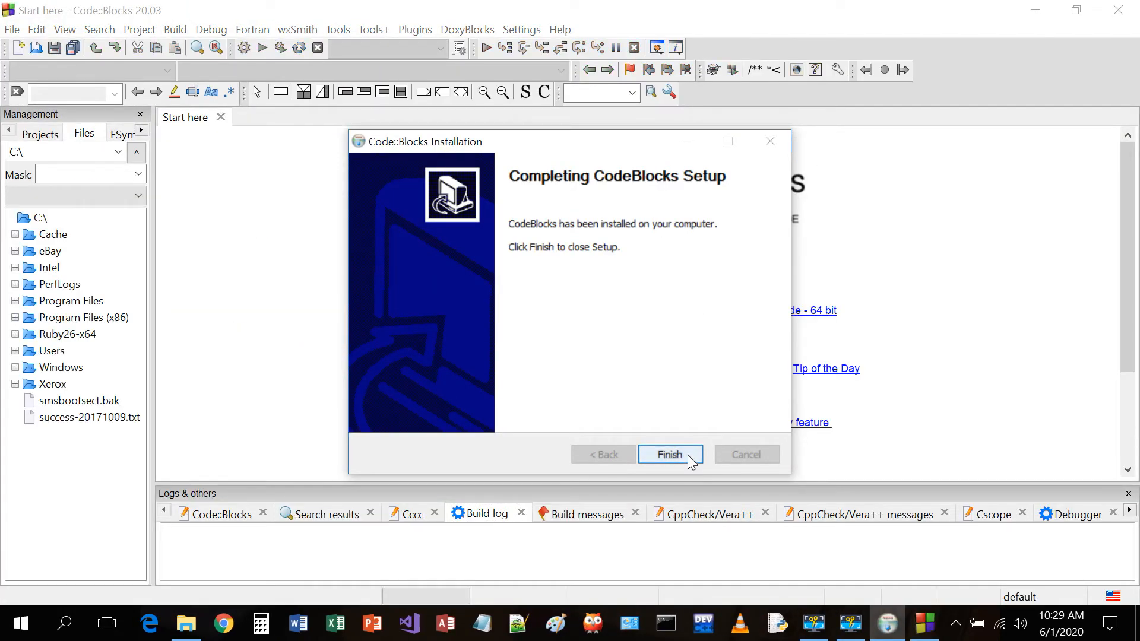
left_click(688, 455)
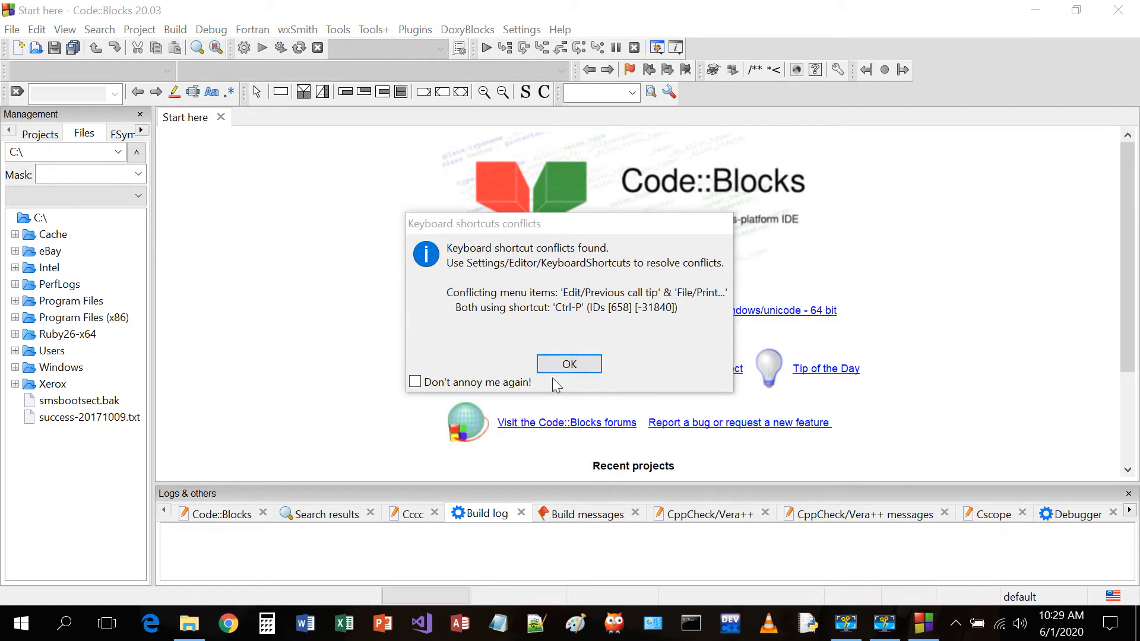
left_click(569, 363)
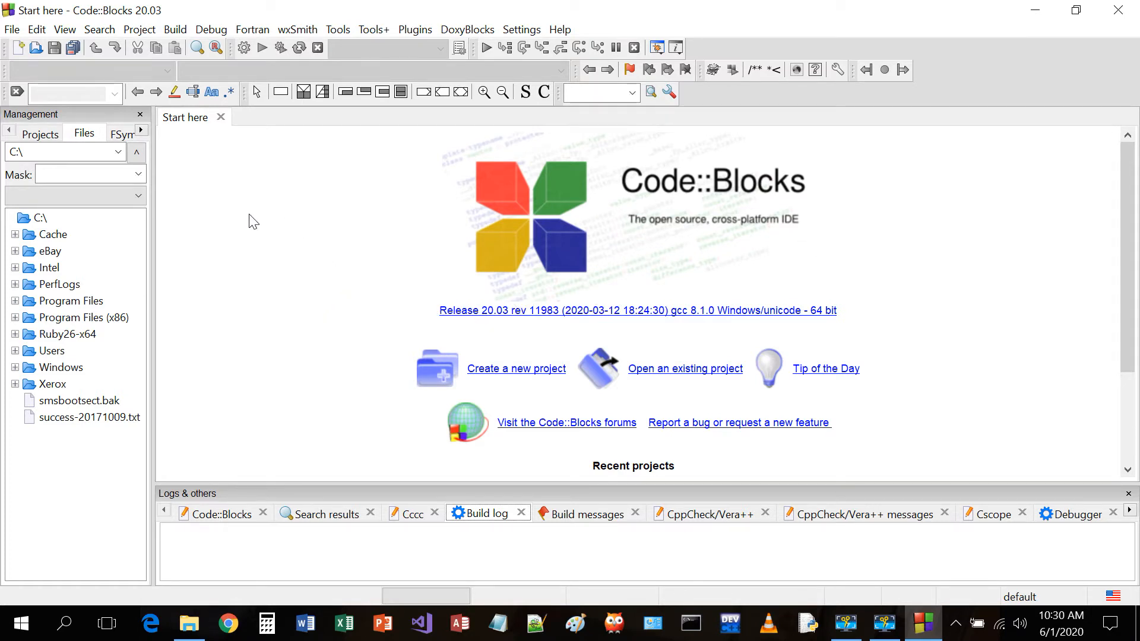
- Look through the Projects, Files and FSymbols views of the Management pane, ending on Files
left_click(20, 131)
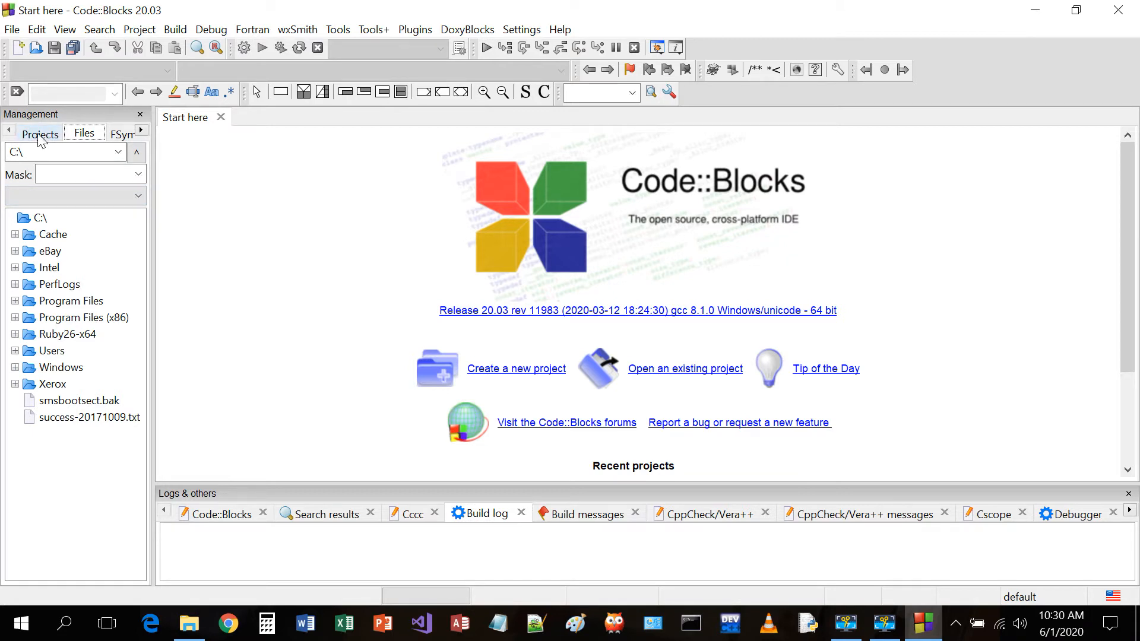
left_click(40, 134)
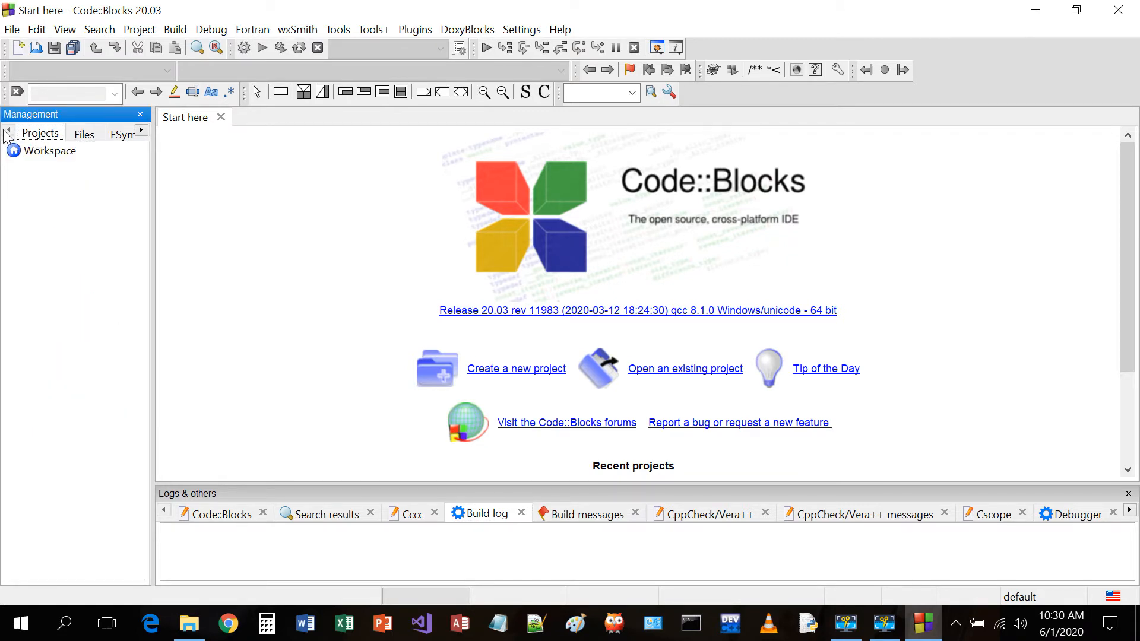
left_click(93, 136)
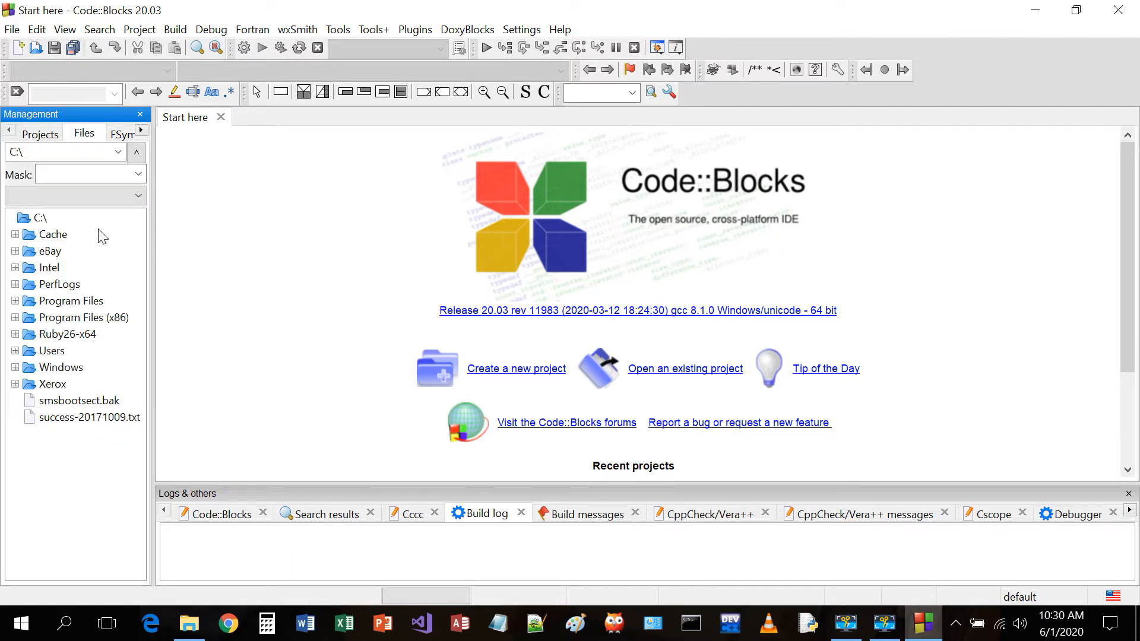
left_click(123, 135)
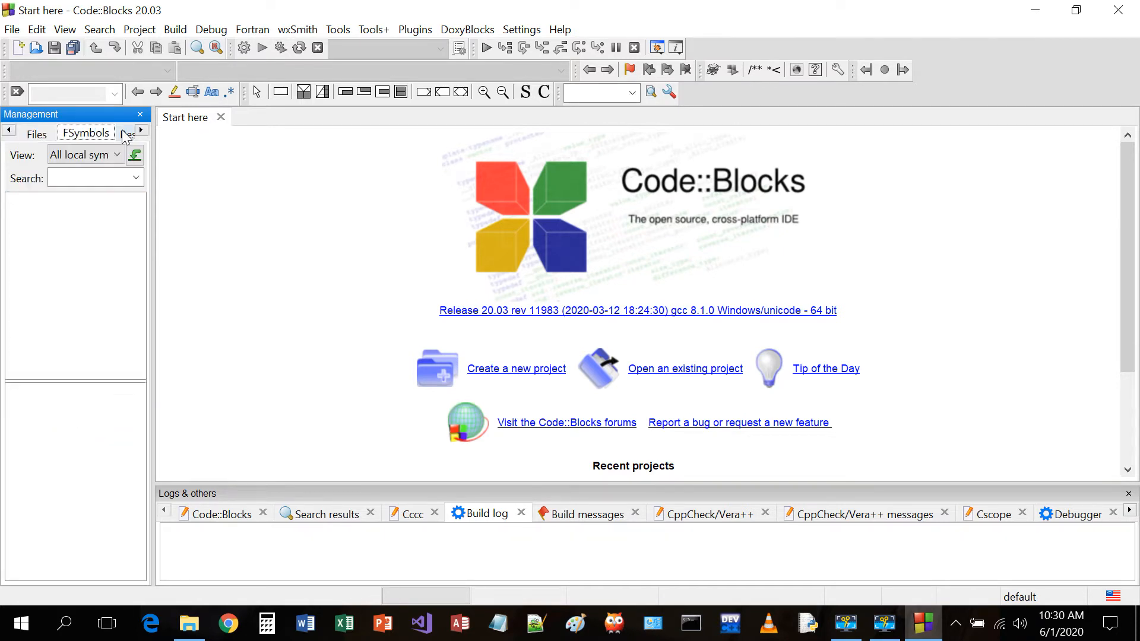
left_click(37, 136)
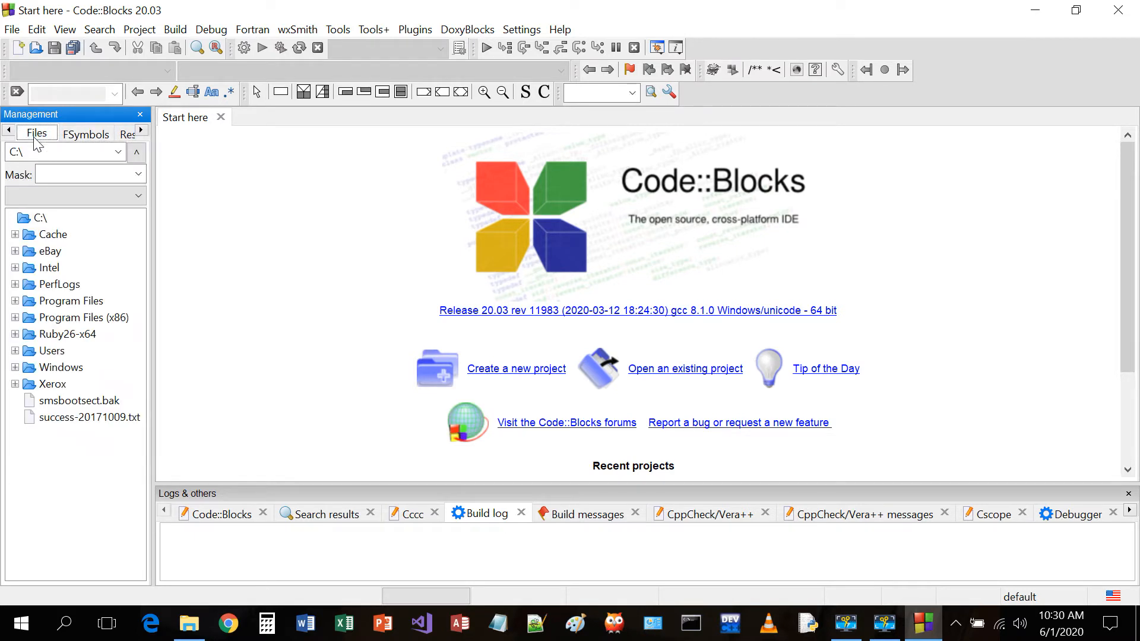
- Return to the Projects view of the Management pane and start a new project from the Console application template
left_click(9, 130)
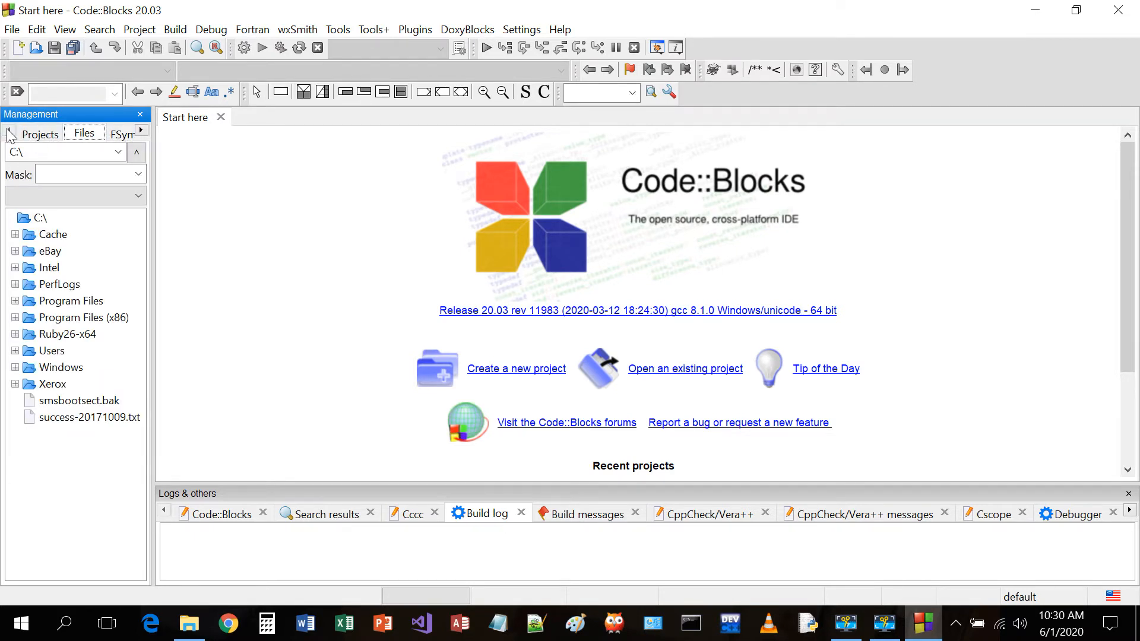
left_click(40, 134)
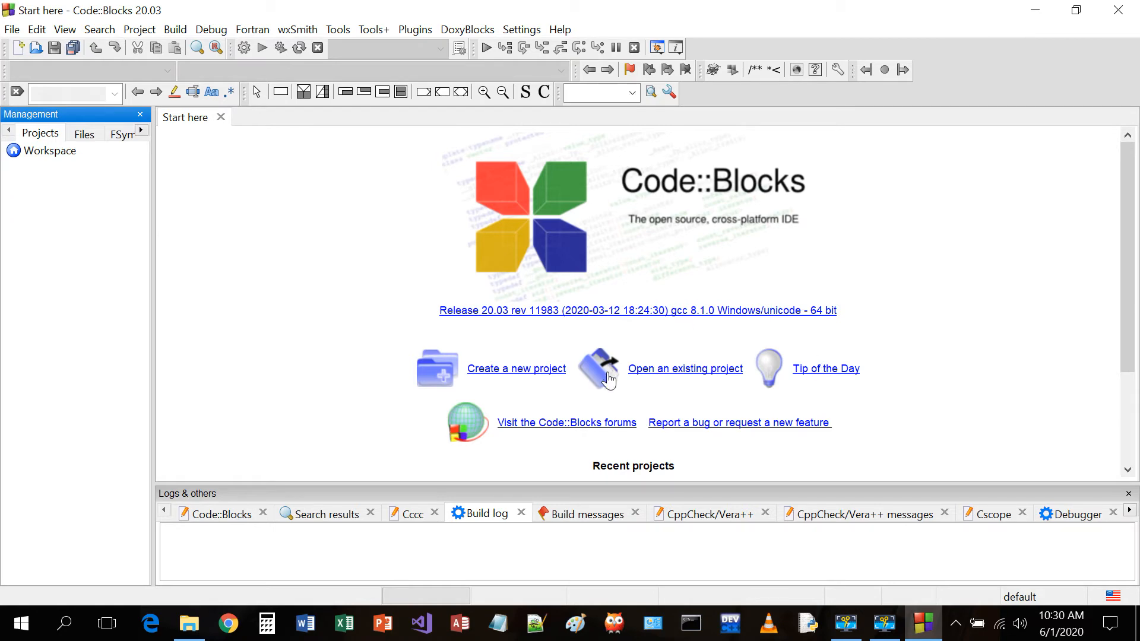
left_click(512, 371)
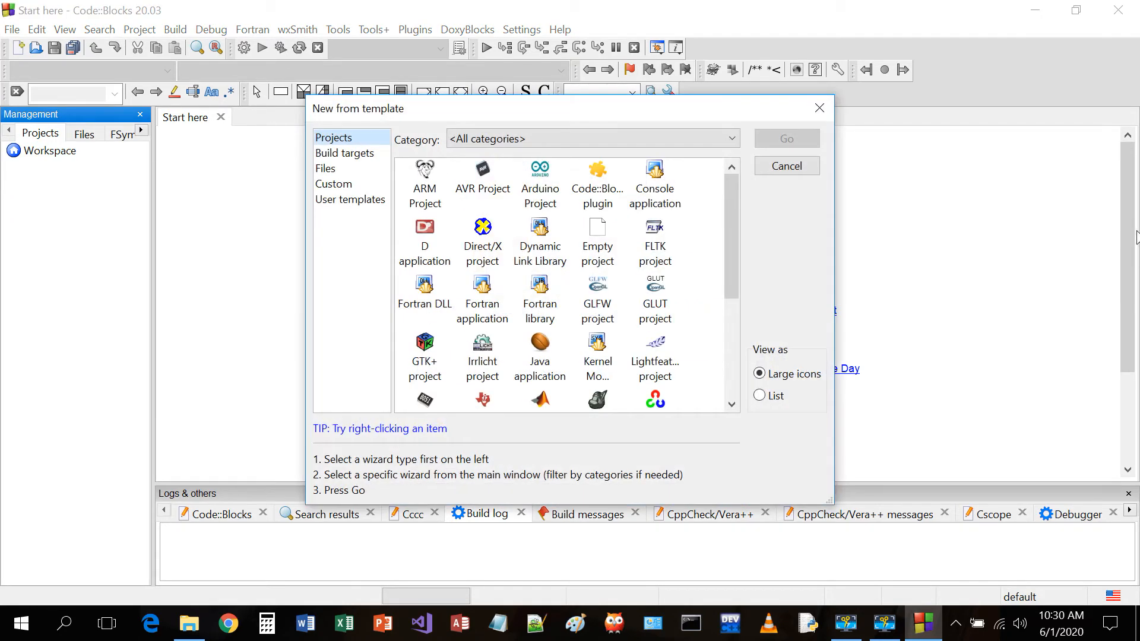
left_click_drag(737, 219, 756, 186)
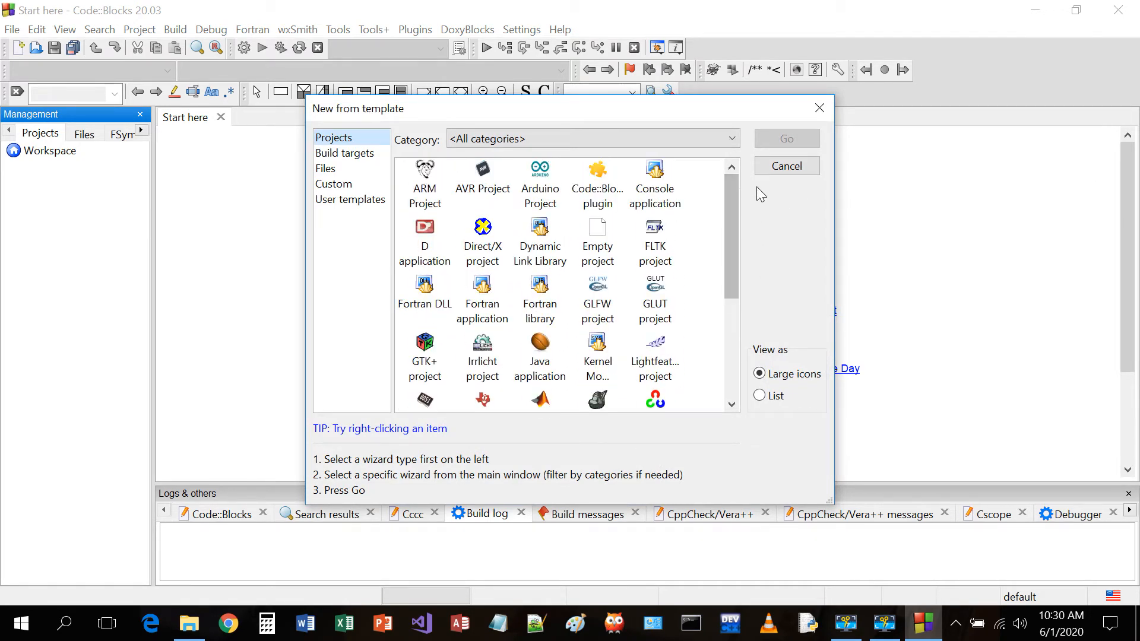
left_click(661, 188)
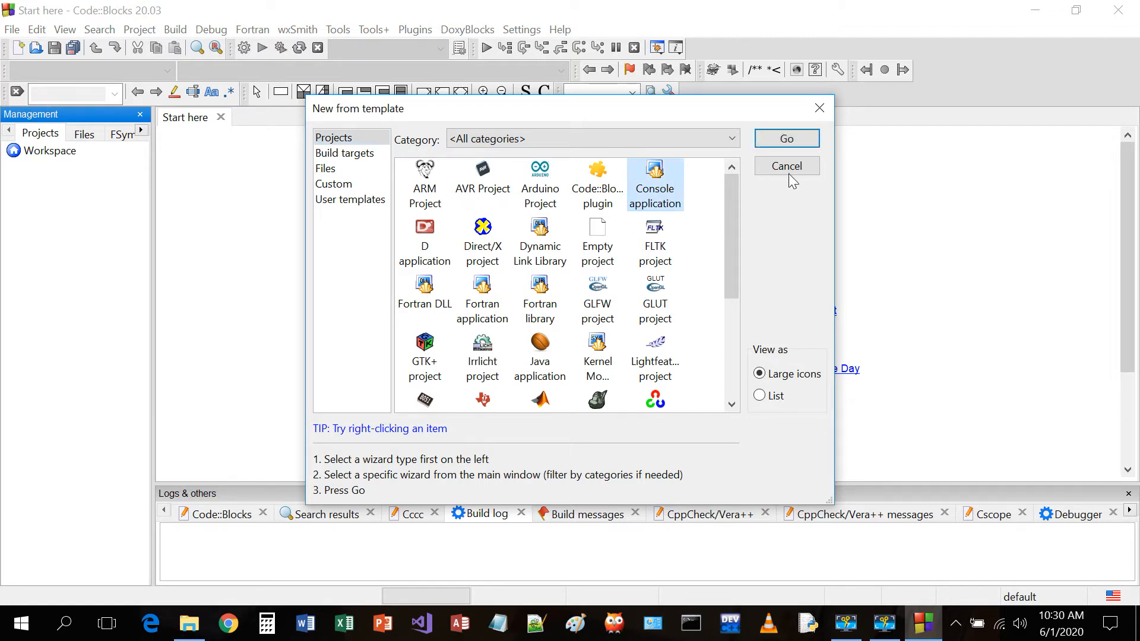
left_click(809, 146)
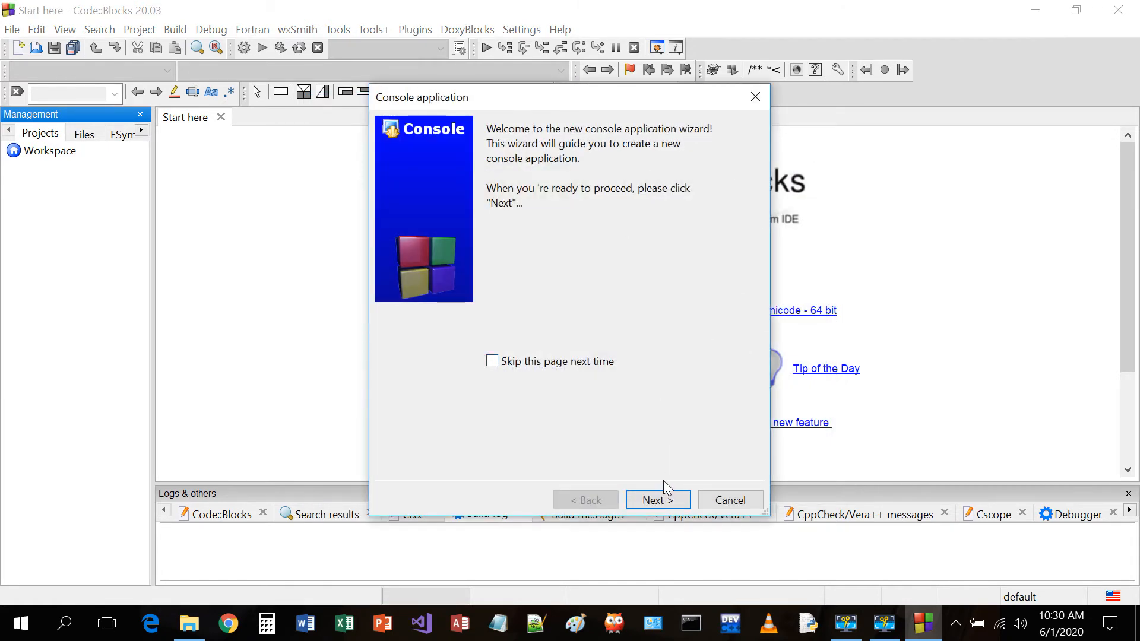
- Choose C++ as the language for the new console application and continue to the project title and folder settings
left_click(666, 500)
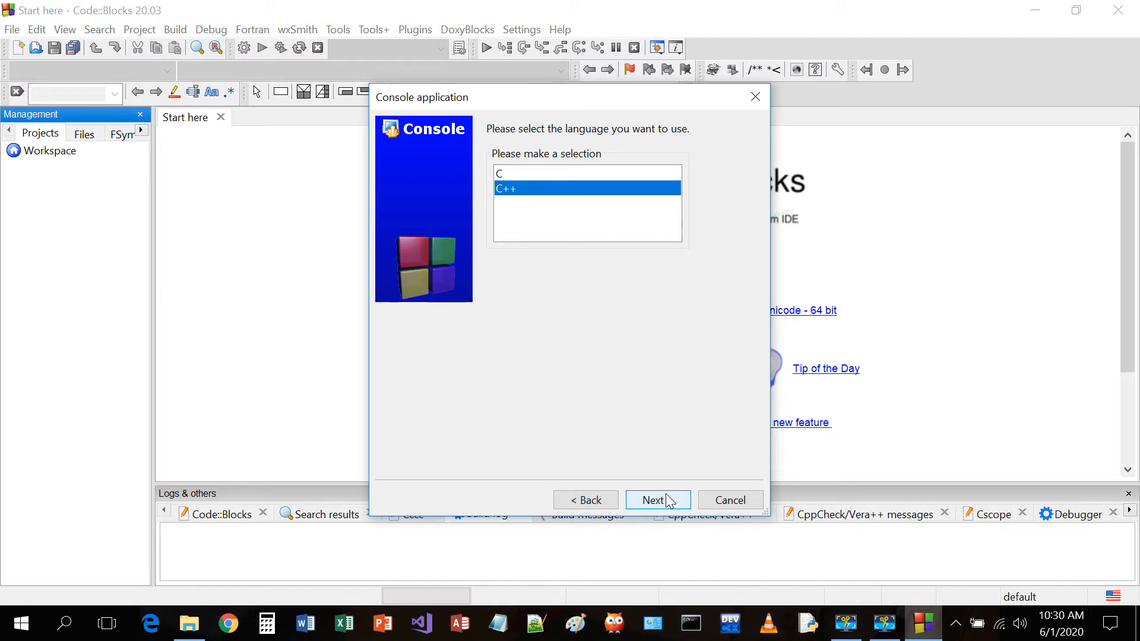
left_click(535, 175)
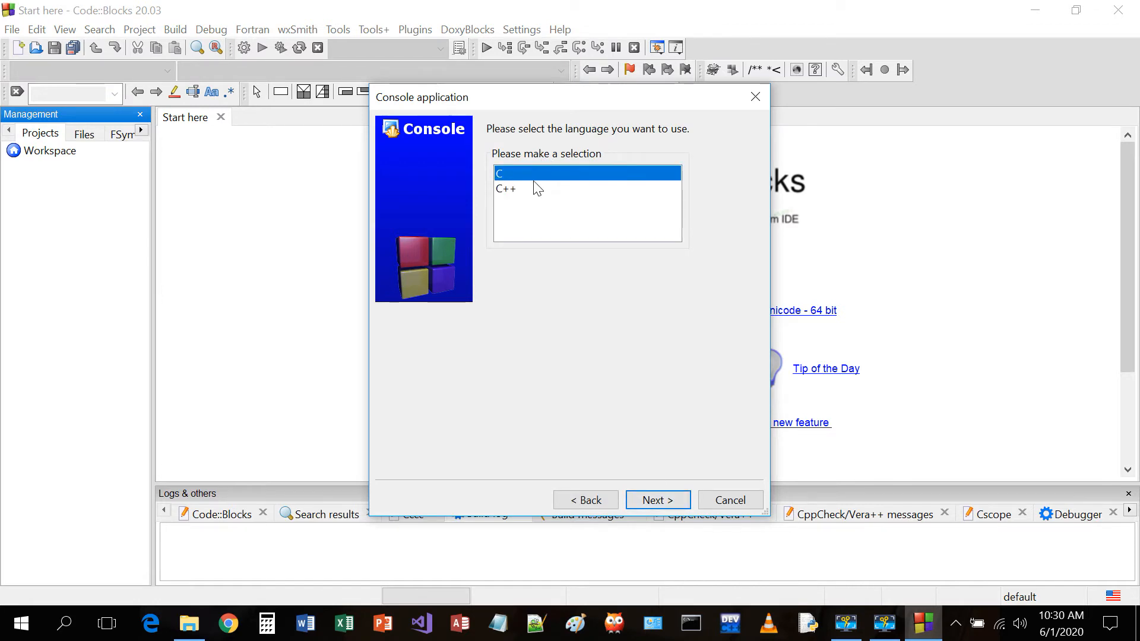
left_click(537, 189)
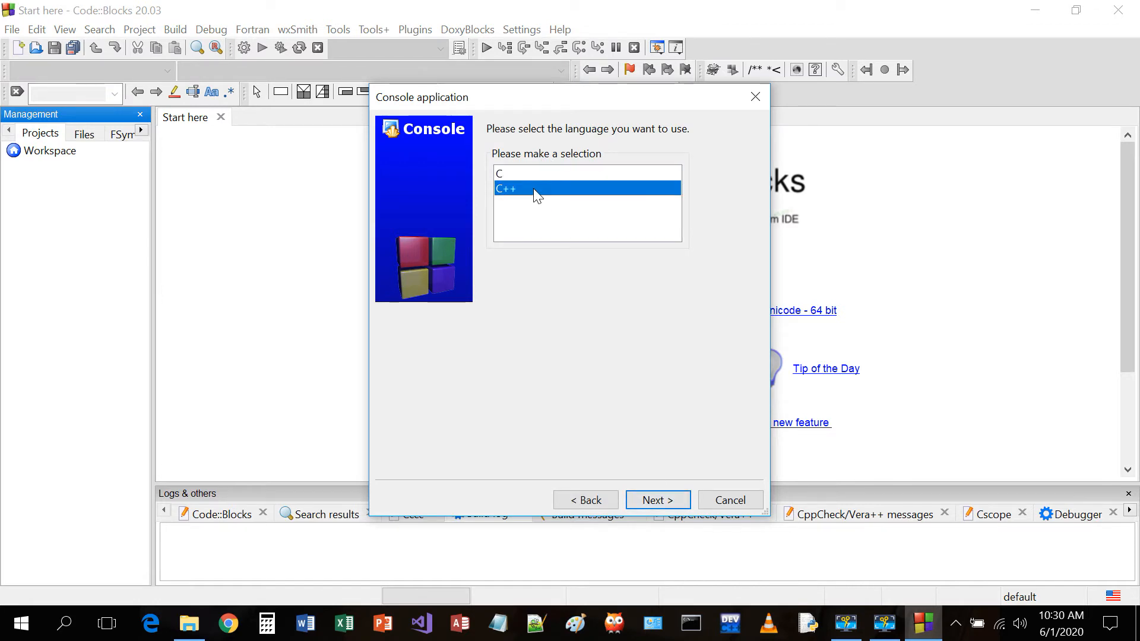
left_click(683, 501)
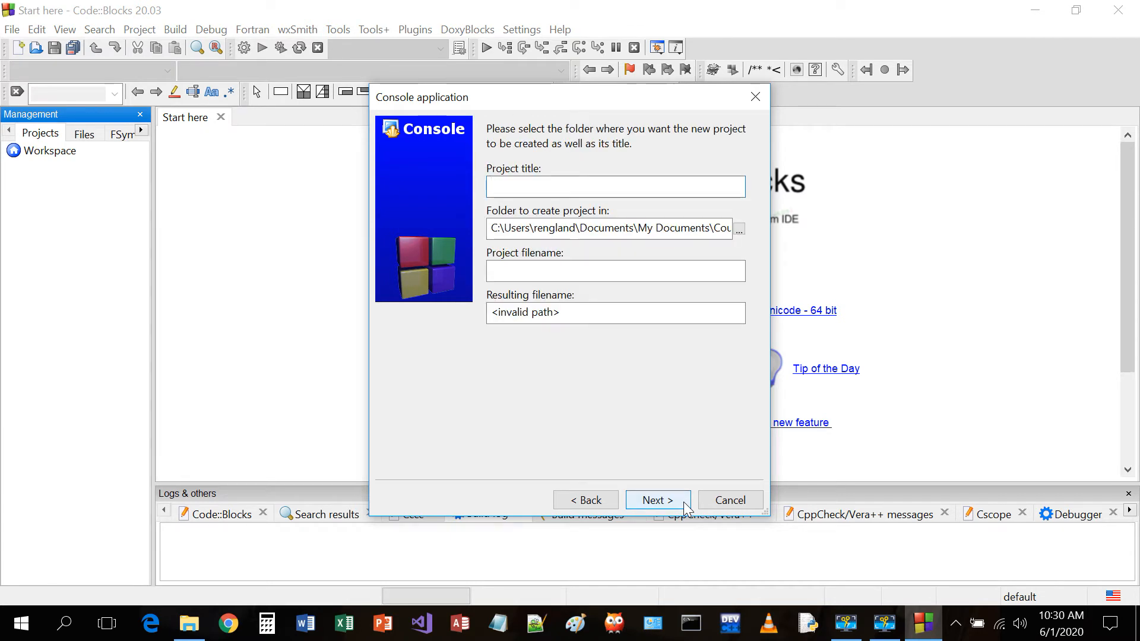
- Enter HelloSummerSchool as the project title
type("H")
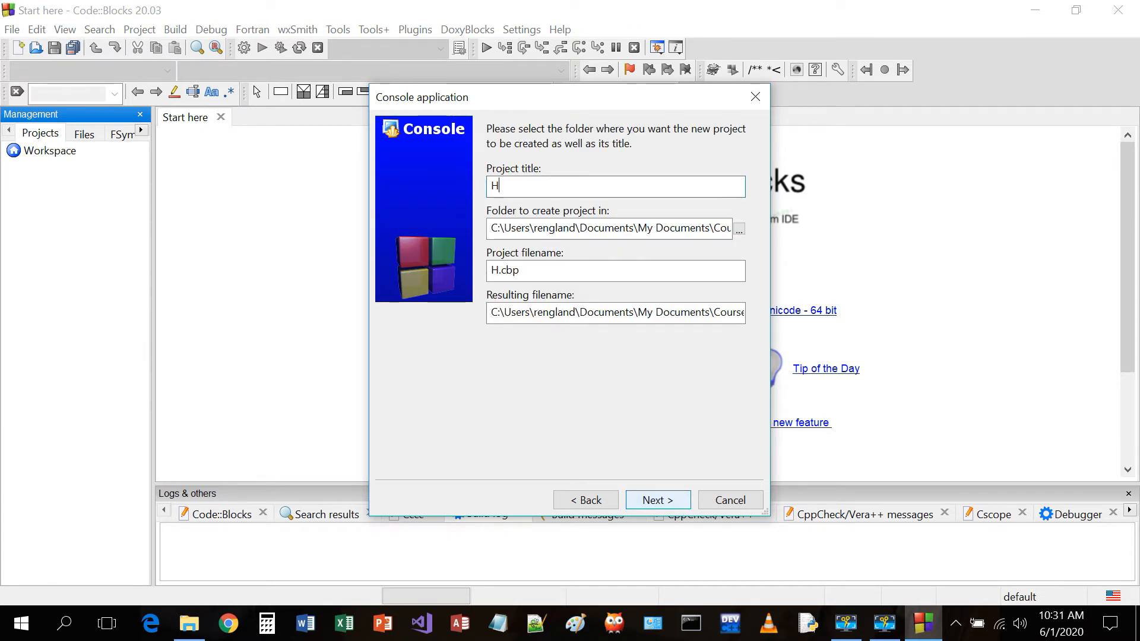
type("ell")
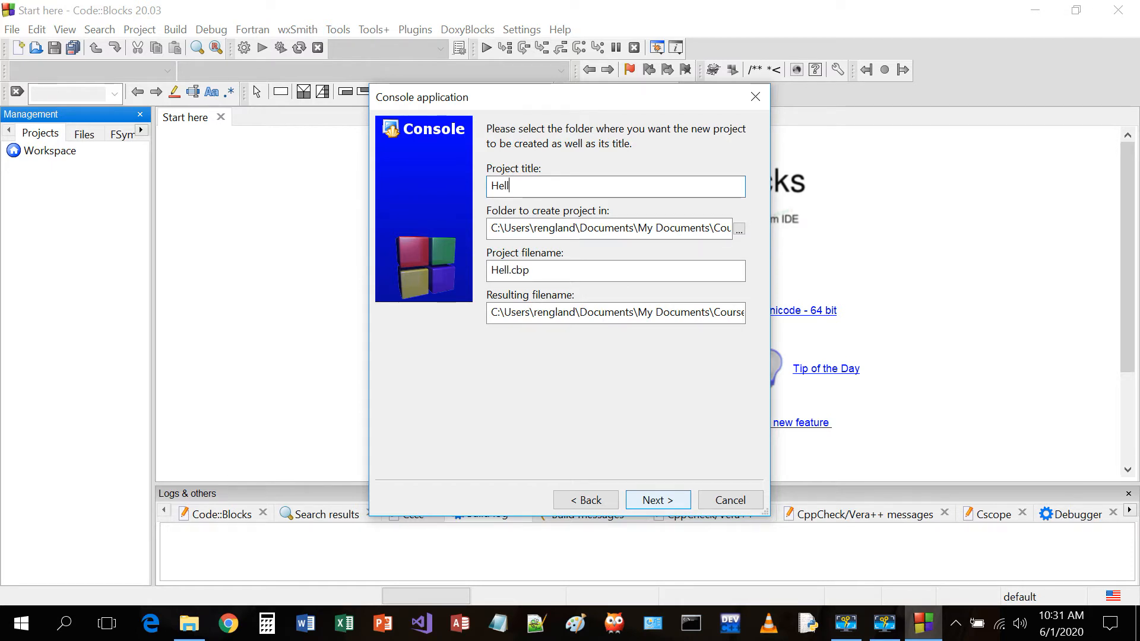
type("oSUmmerSchool")
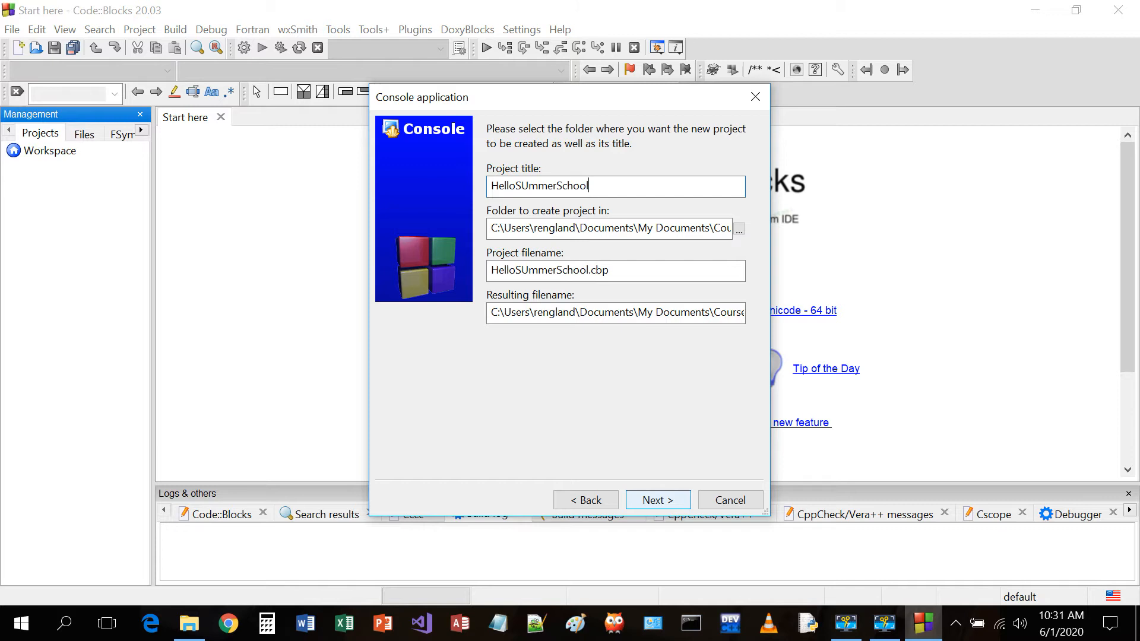
key("Left")
key("Left")
key("Left")
key("Left")
key("Left")
key("Left")
key("Left")
key("Left")
key("Left")
key("BackSpace")
type("u")
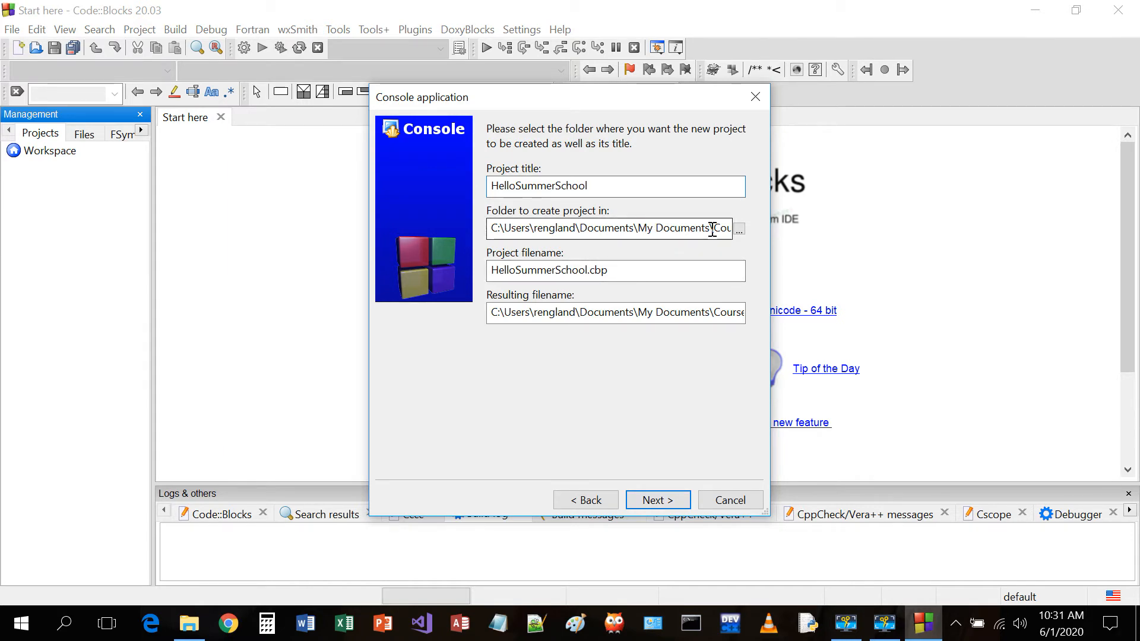
- Create a folder named CS2124Summer2020 inside Documents and select it as the folder to create the project in
left_click(713, 228)
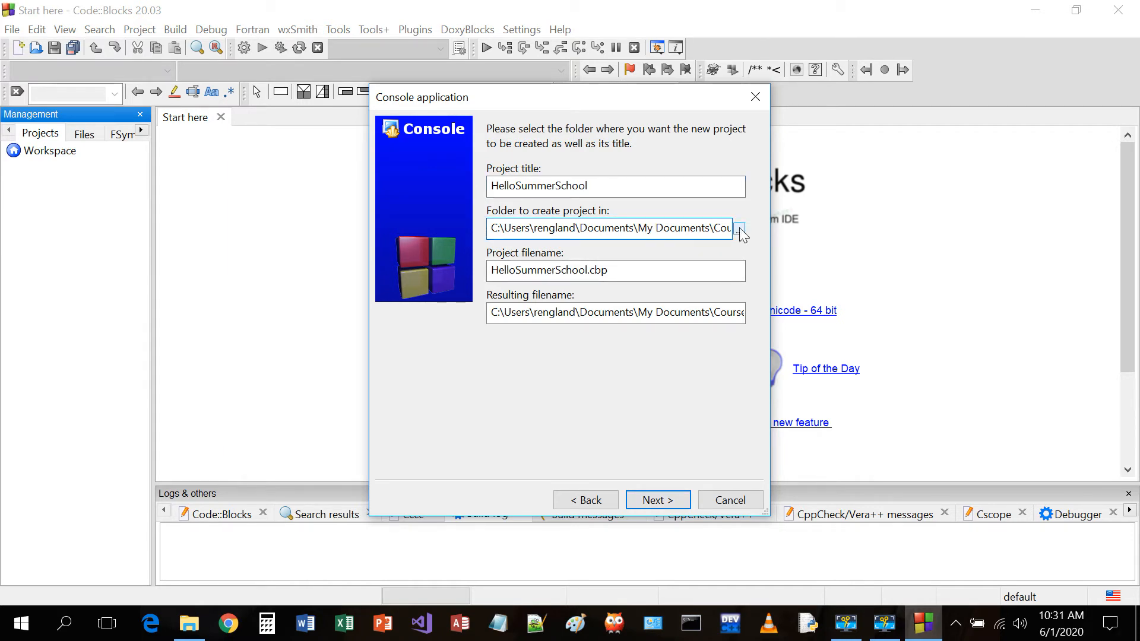
left_click(740, 230)
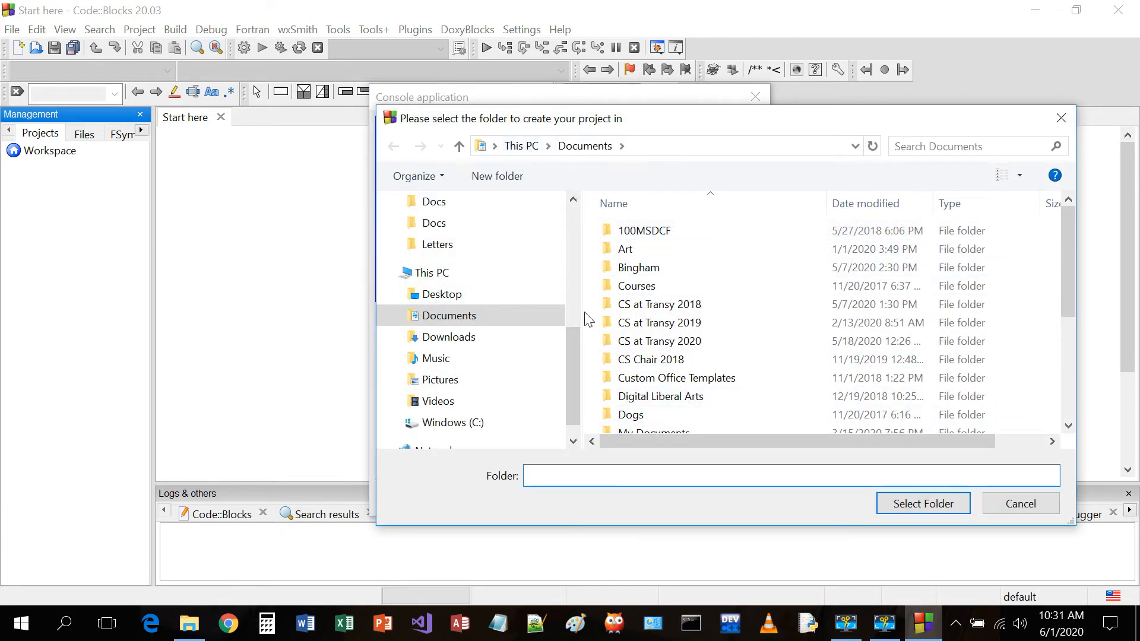
left_click(506, 178)
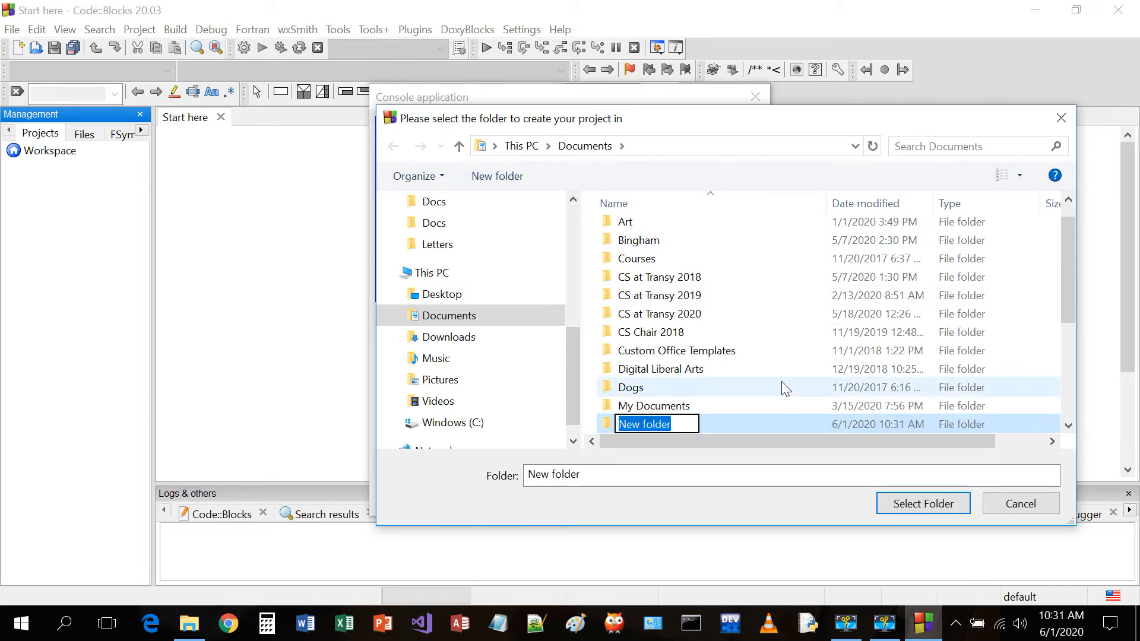
type("CS212")
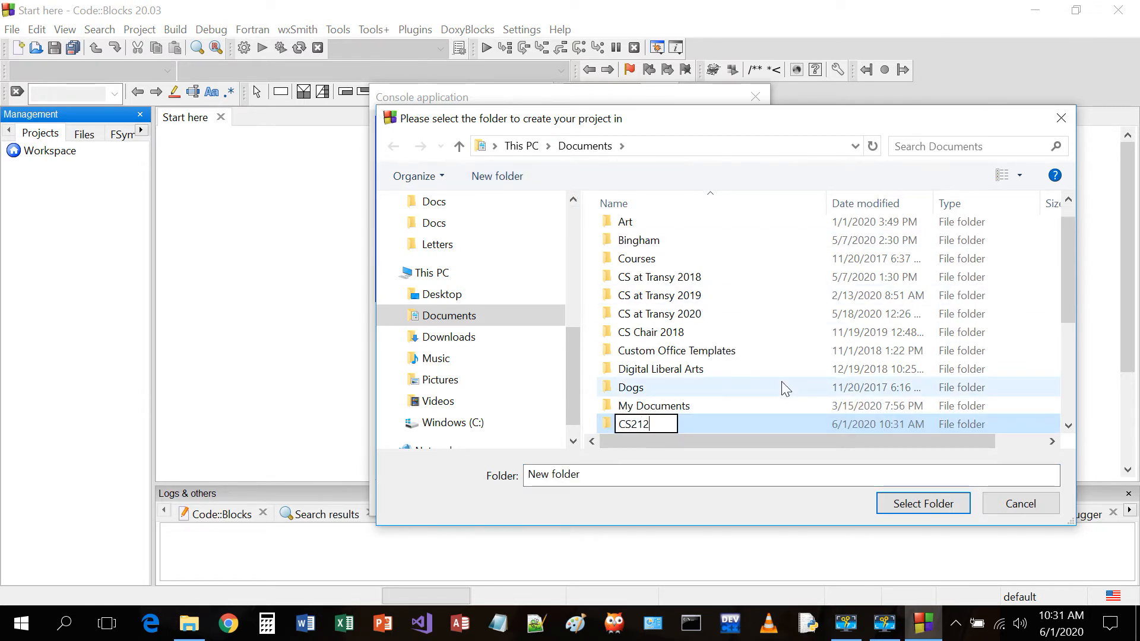
type("4SUmmer2020")
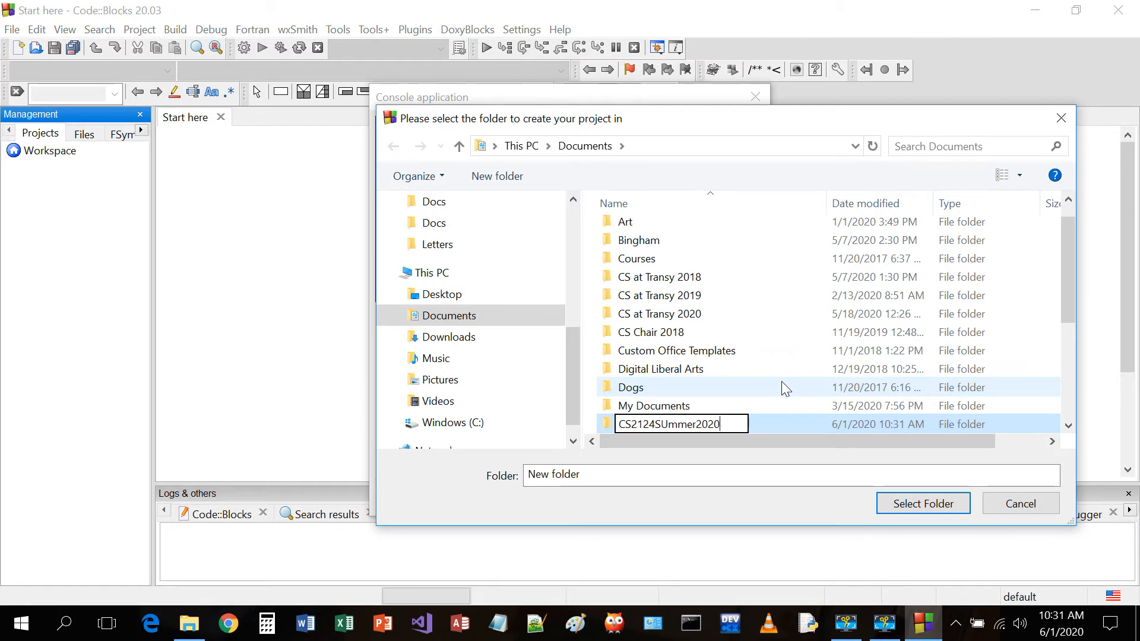
key("Left")
key("Left")
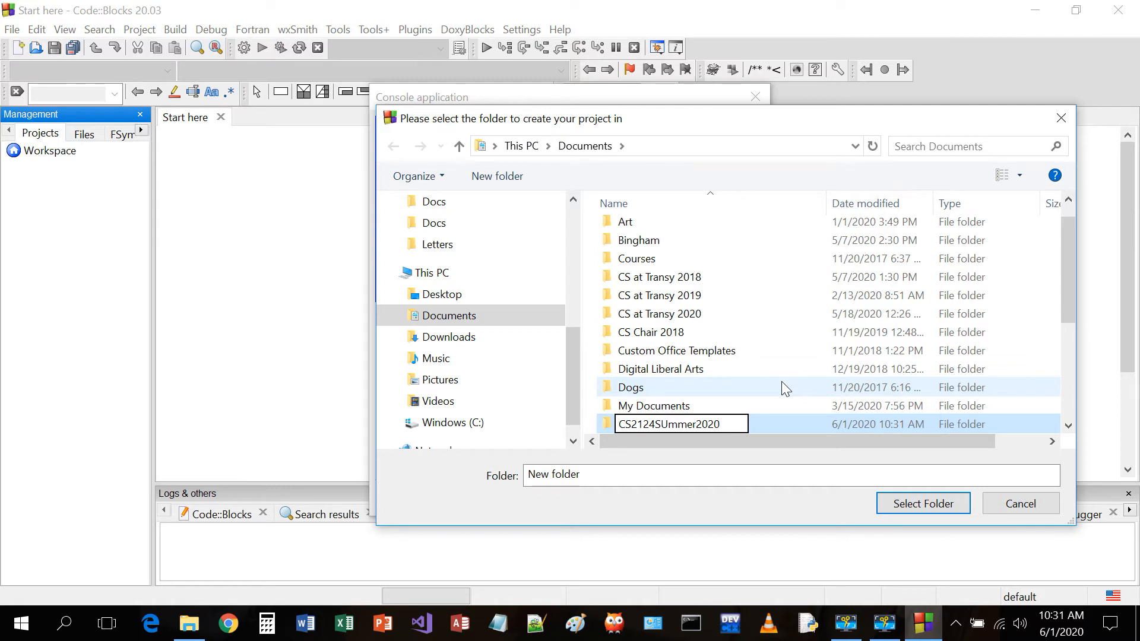
key("BackSpace")
type("u")
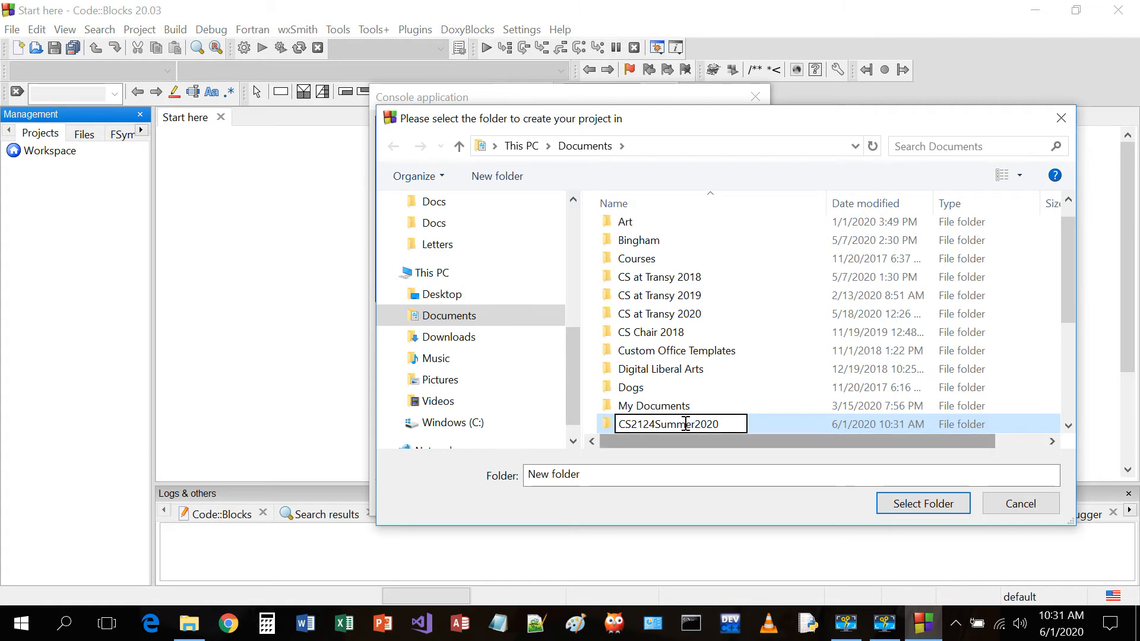
left_click(950, 514)
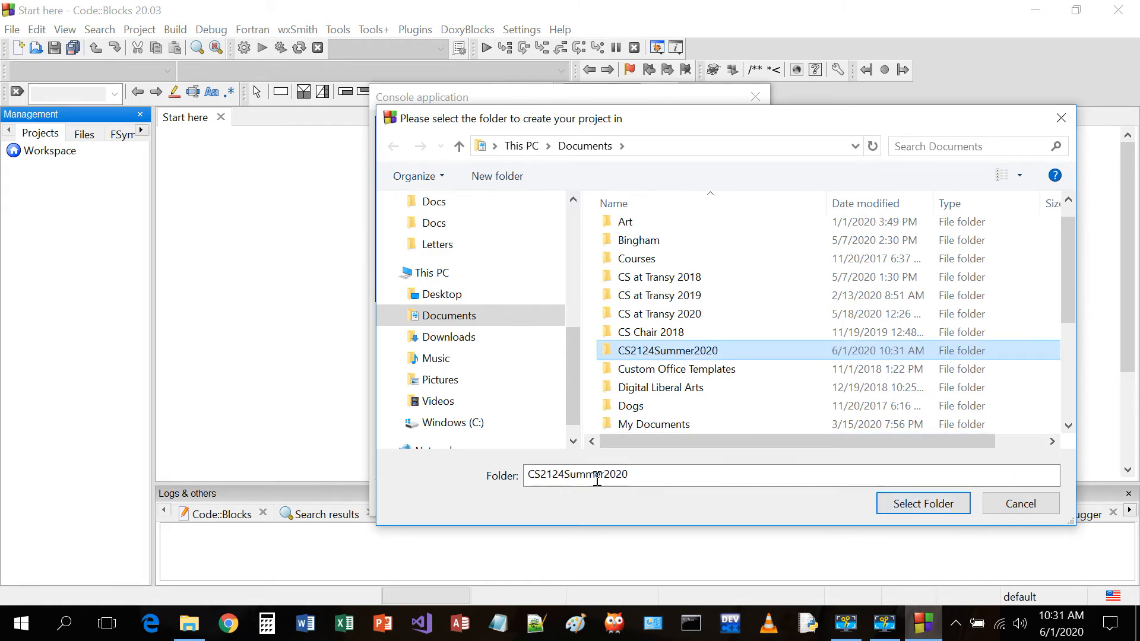
left_click(947, 508)
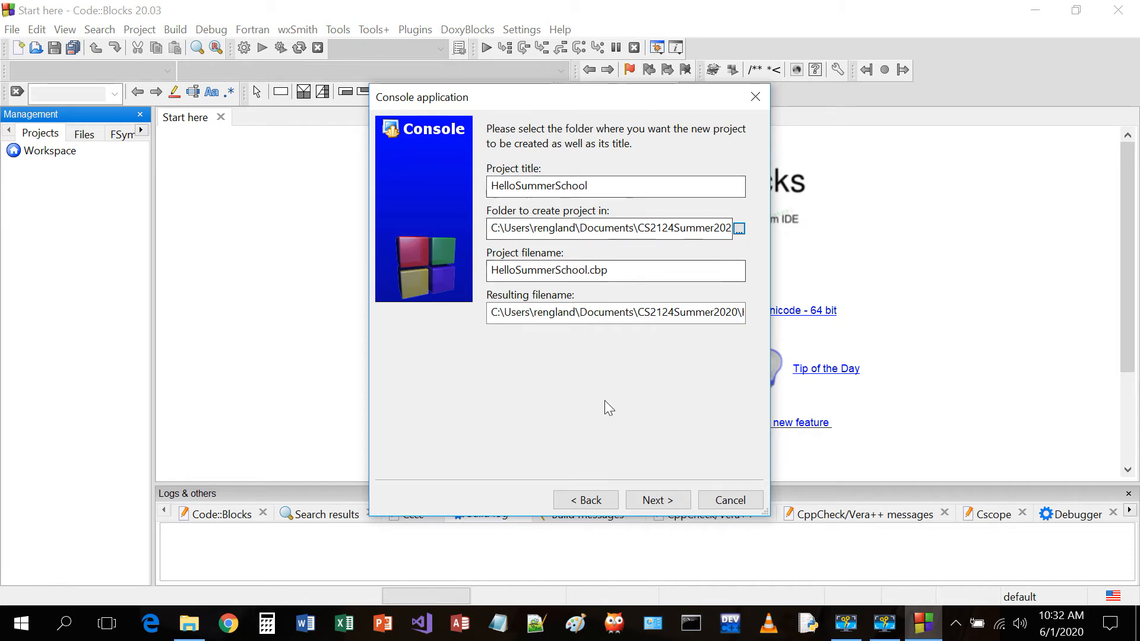
- Finish the wizard with the GNU GCC Compiler and both the Debug and Release configurations enabled
left_click(665, 502)
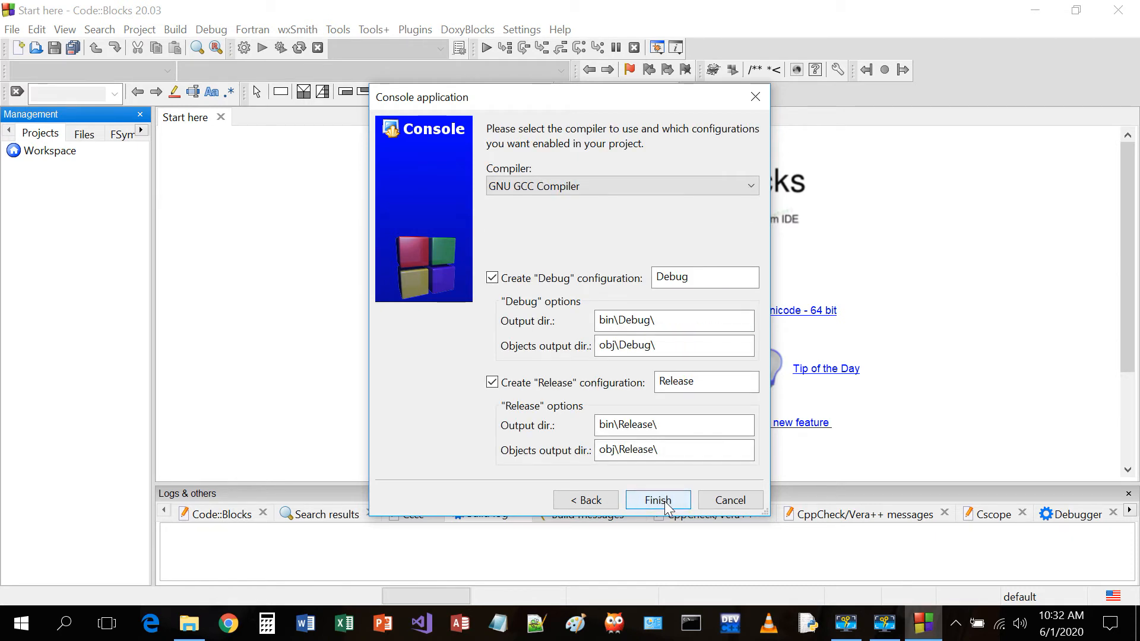
left_click(753, 189)
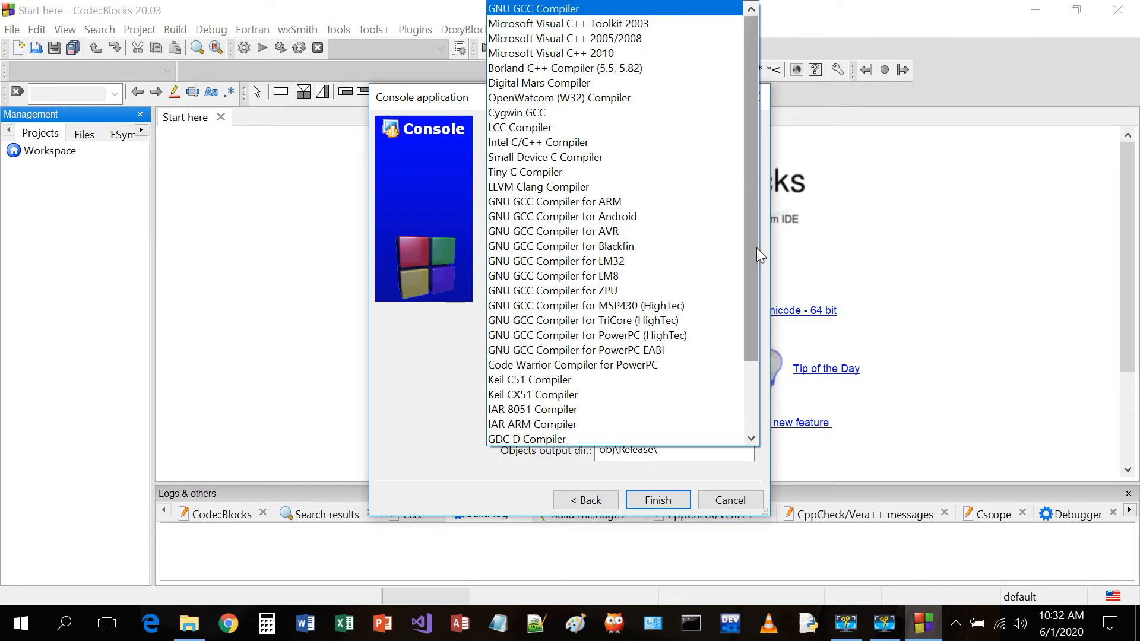
left_click(839, 264)
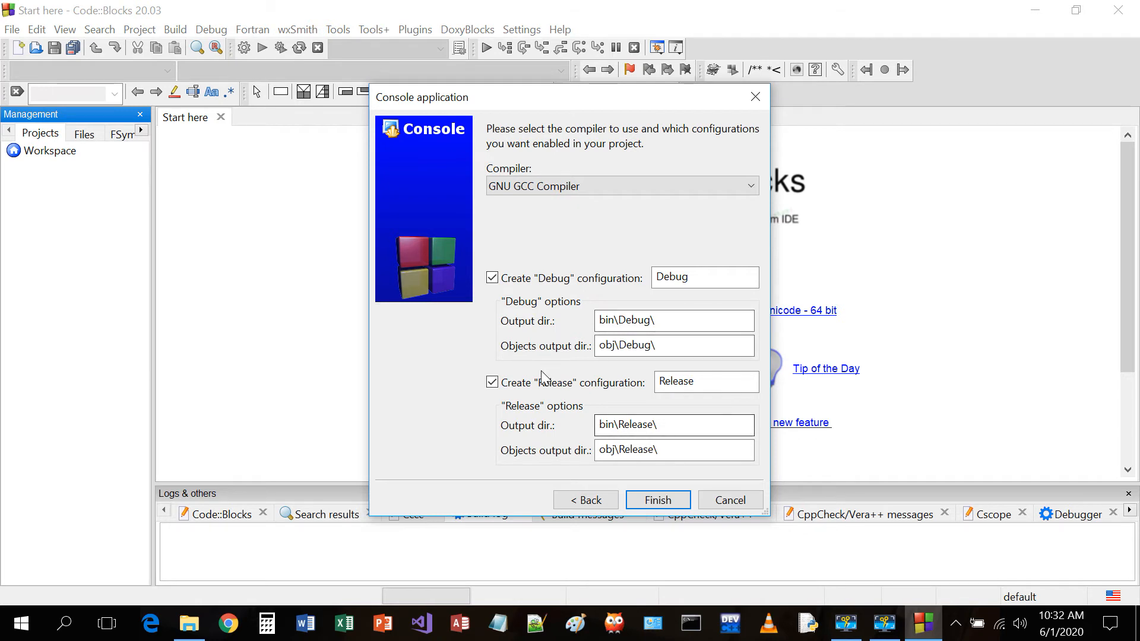
left_click(658, 501)
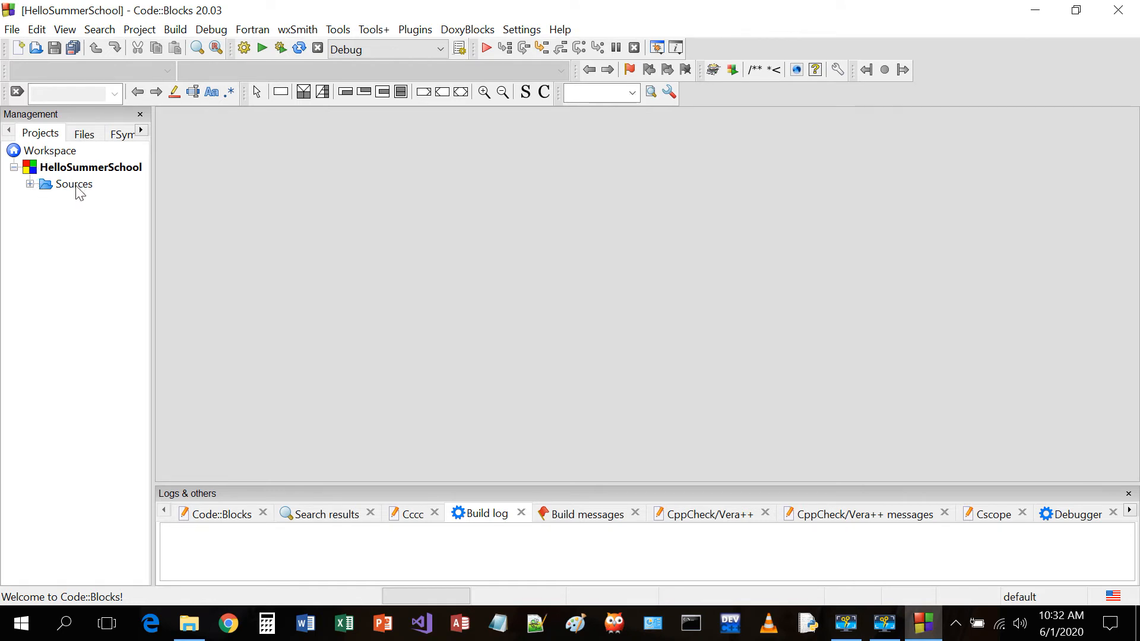
- Expand the Sources folder of the HelloSummerSchool project and open main.cpp in the editor
left_click(30, 184)
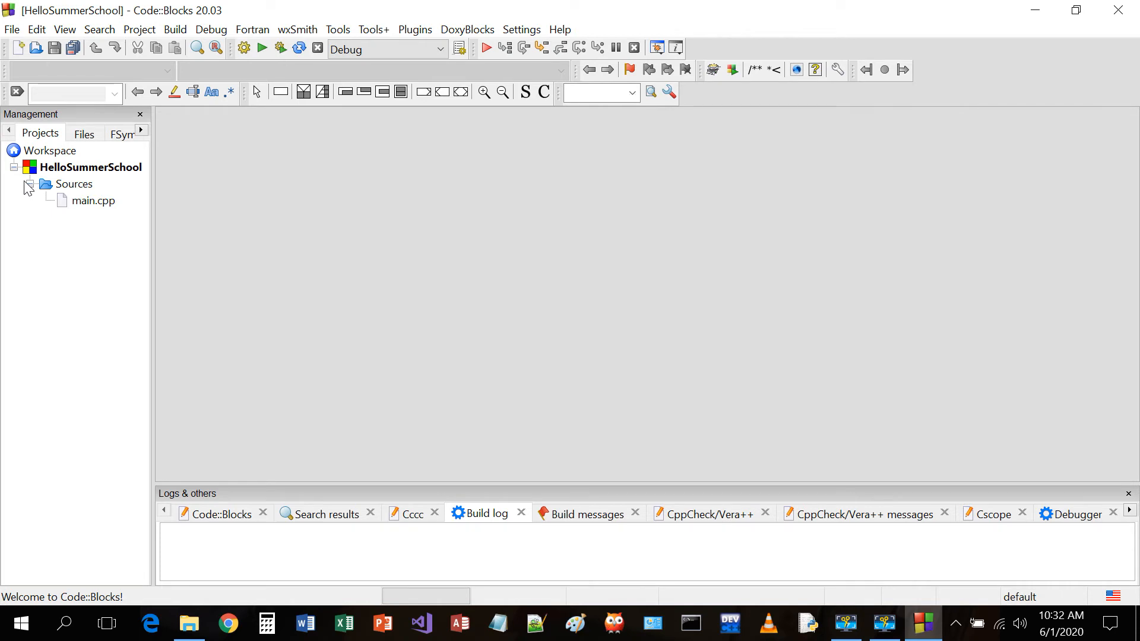
left_click(30, 184)
left_click(29, 185)
double_click(104, 201)
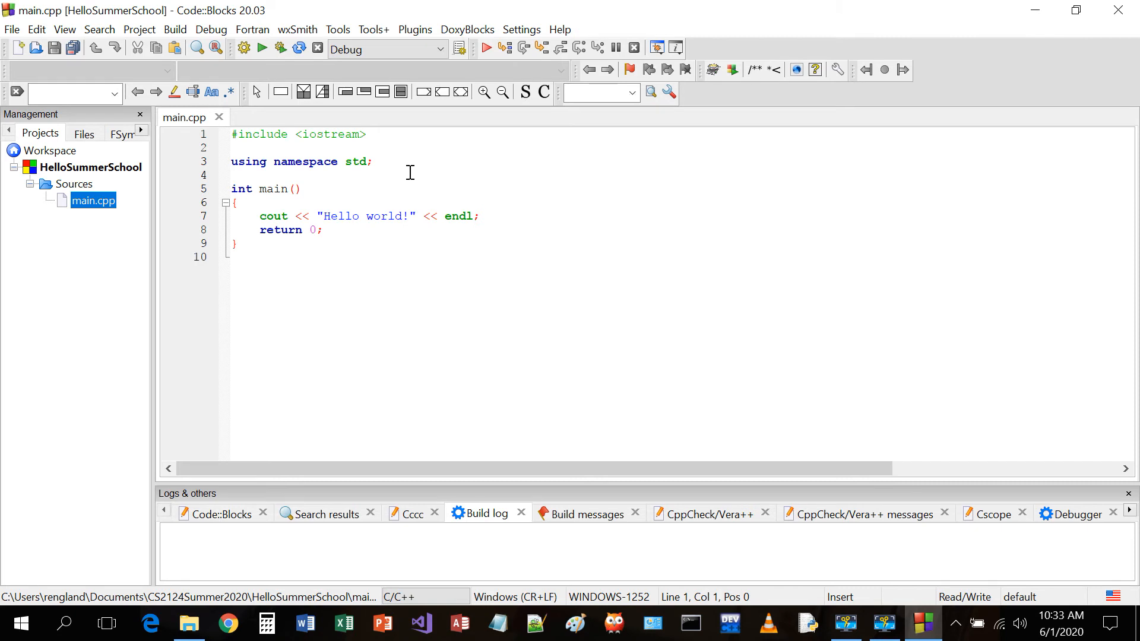
- In main.cpp, remove the blank line below #include <iostream> and move the opening brace up onto the int main() line
left_click(373, 150)
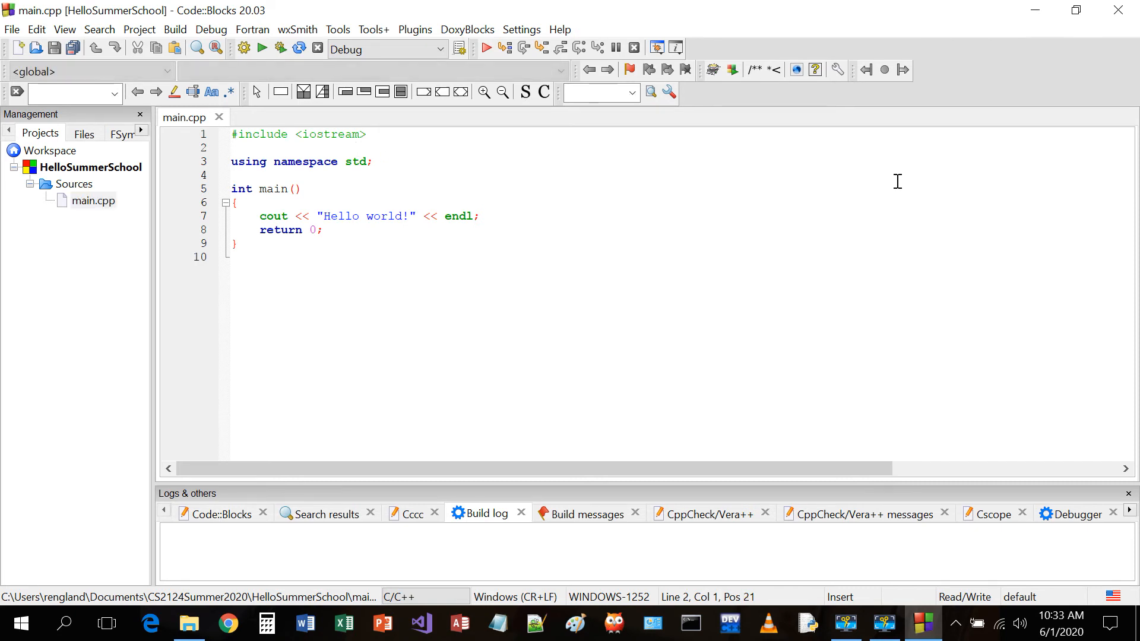
key("BackSpace")
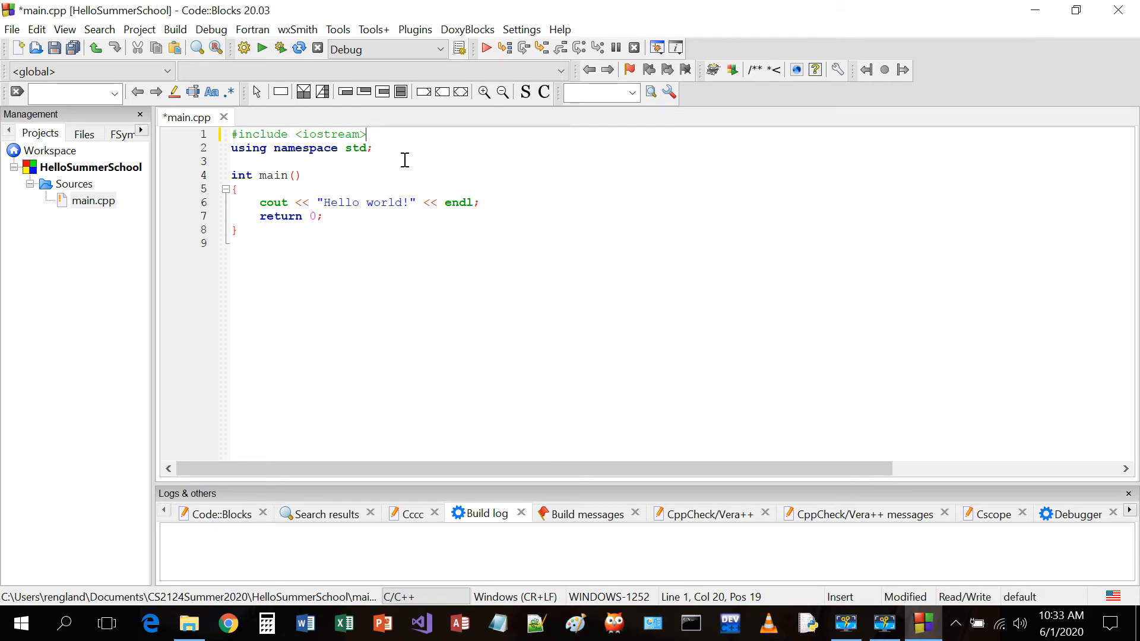
left_click(253, 190)
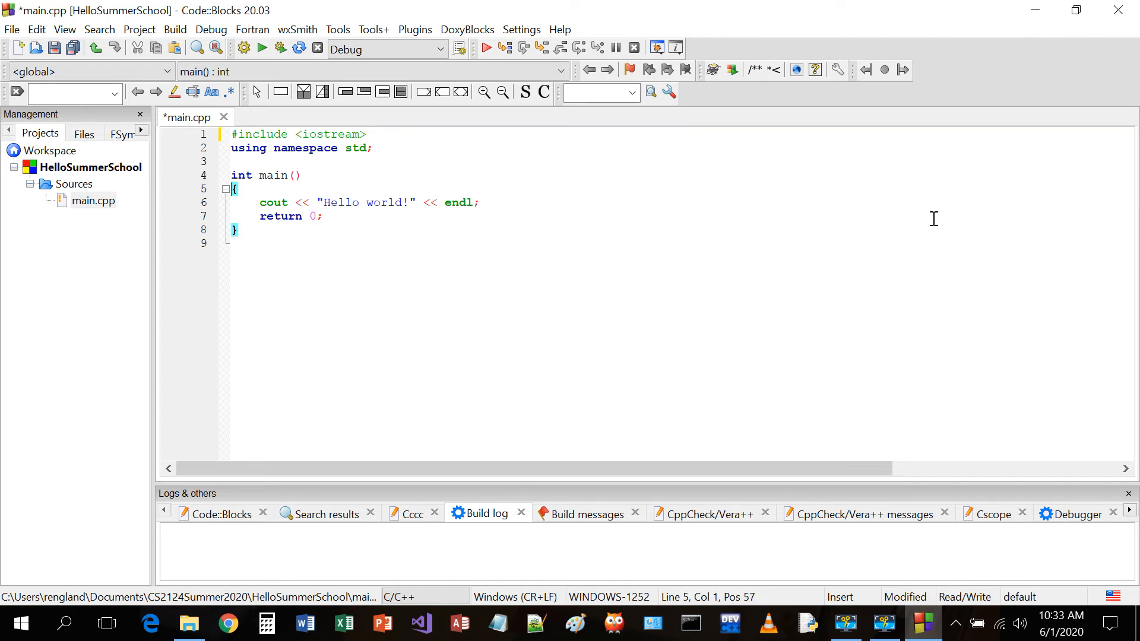
key("BackSpace")
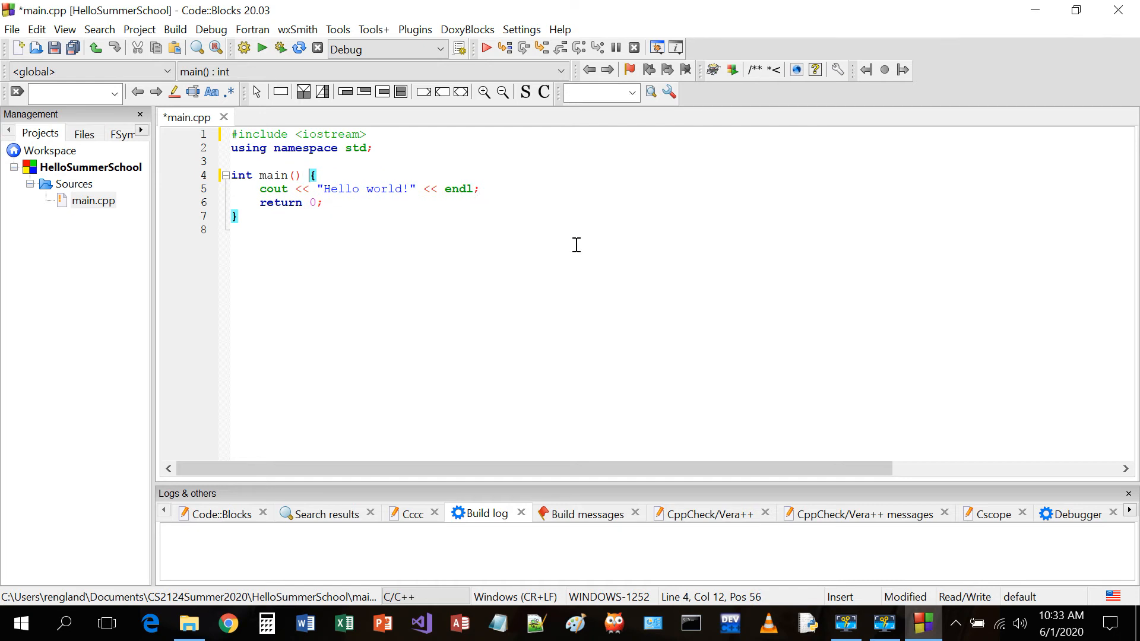
left_click(637, 249)
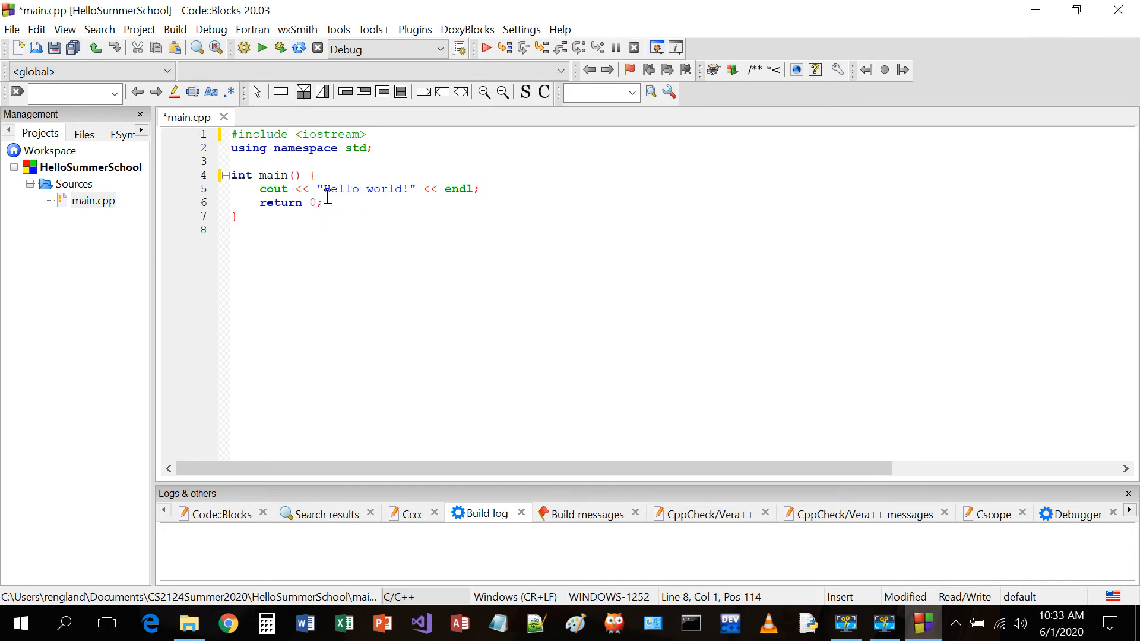
mouse_move(276, 195)
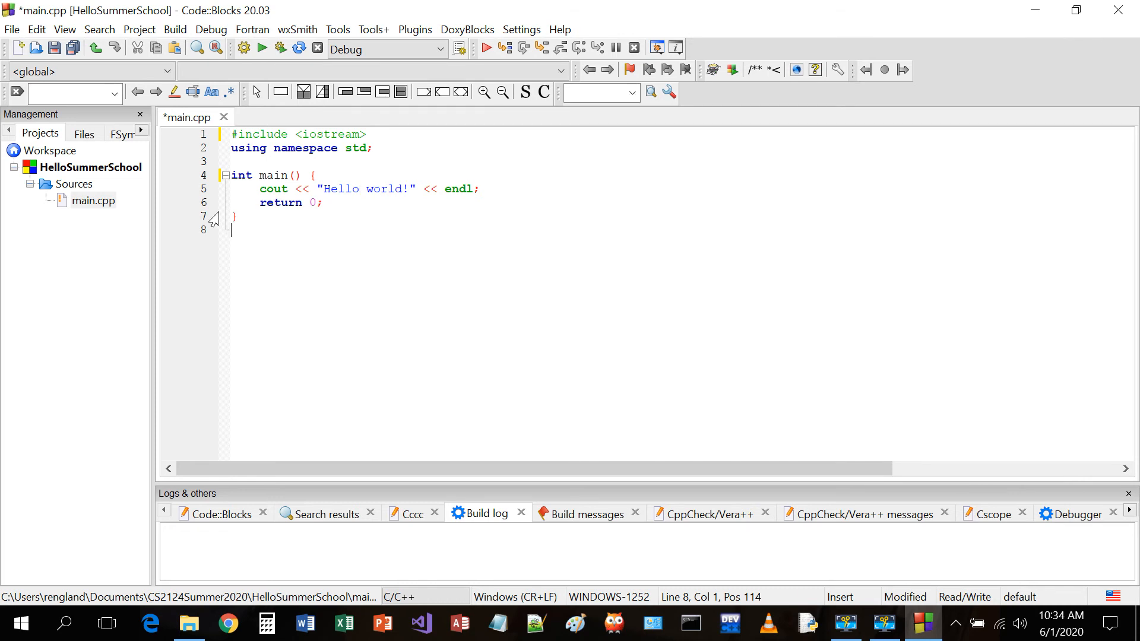
- Save the edited main.cpp
left_click(55, 50)
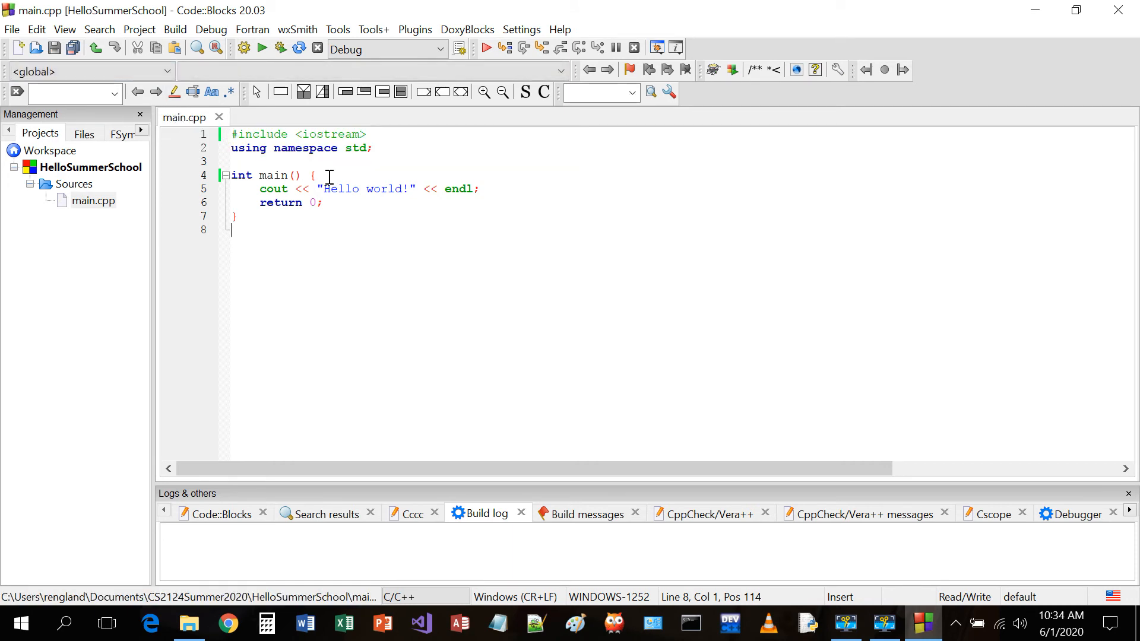
- Try removing the space before the opening brace on the int main() line, restore it and save main.cpp again
left_click(309, 175)
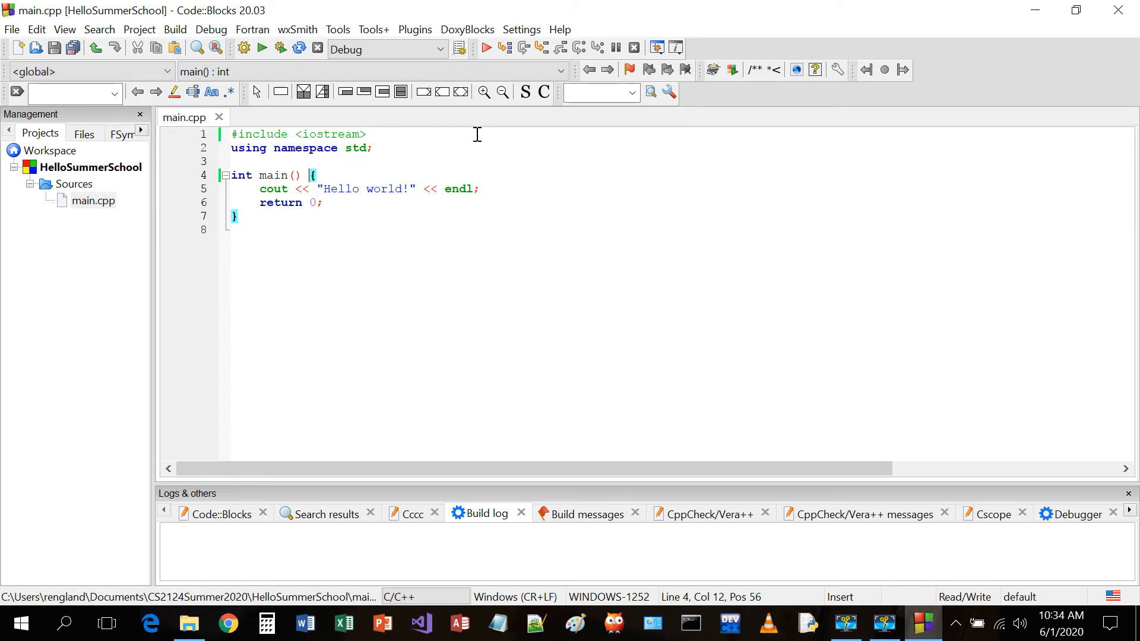
key("Left")
key("BackSpace")
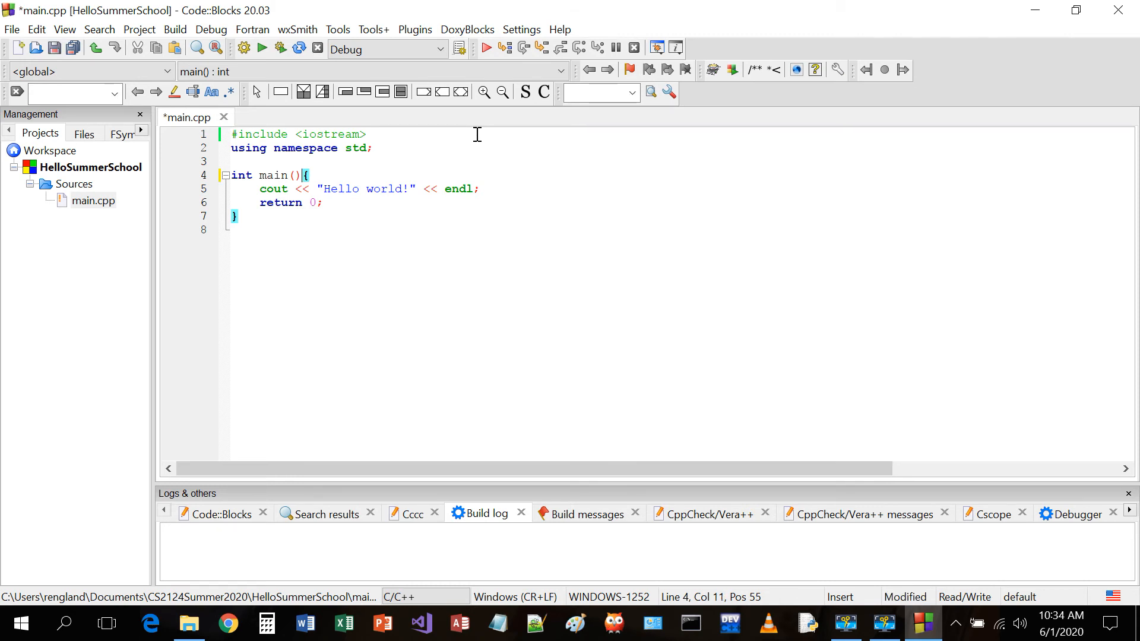
left_click(462, 249)
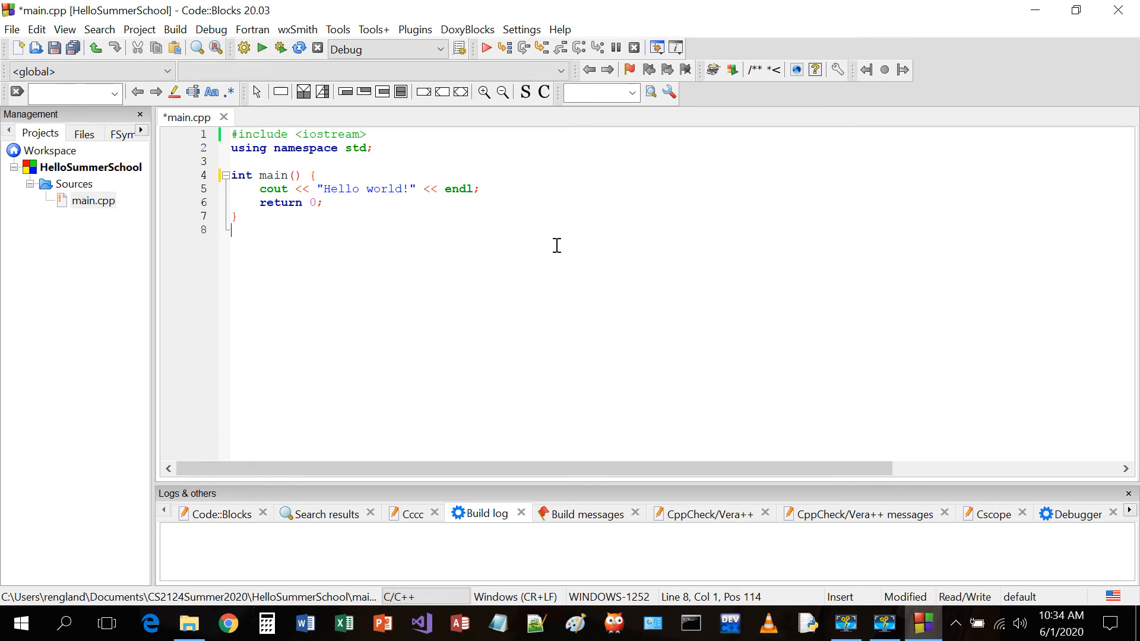
left_click(55, 49)
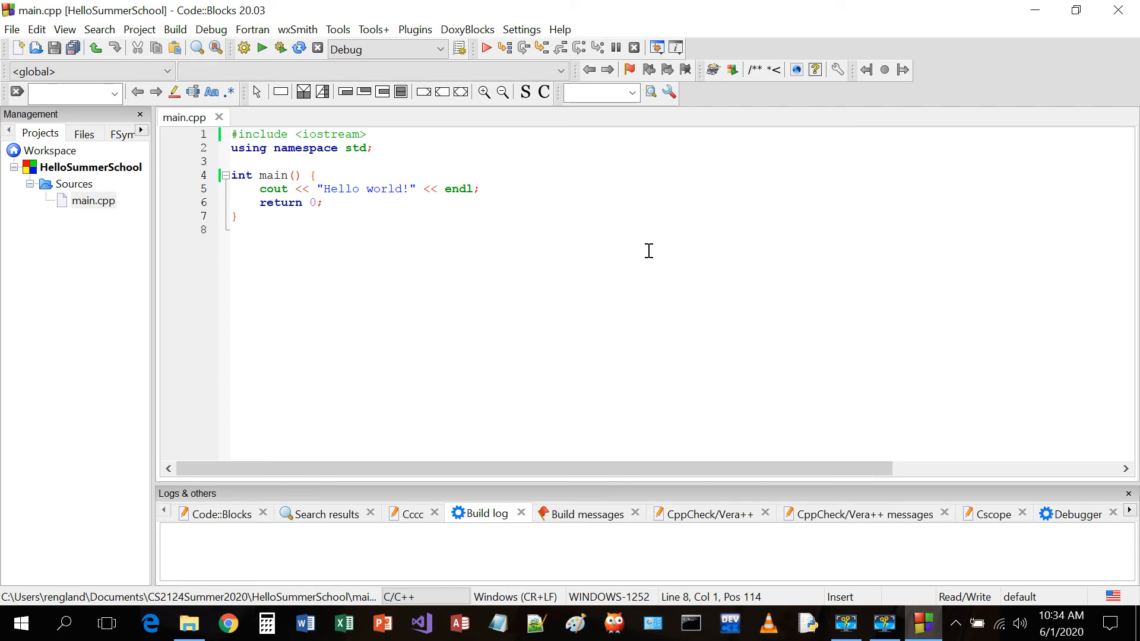
- Run the HelloSummerSchool project in the Debug configuration, agreeing to build it first
left_click(263, 49)
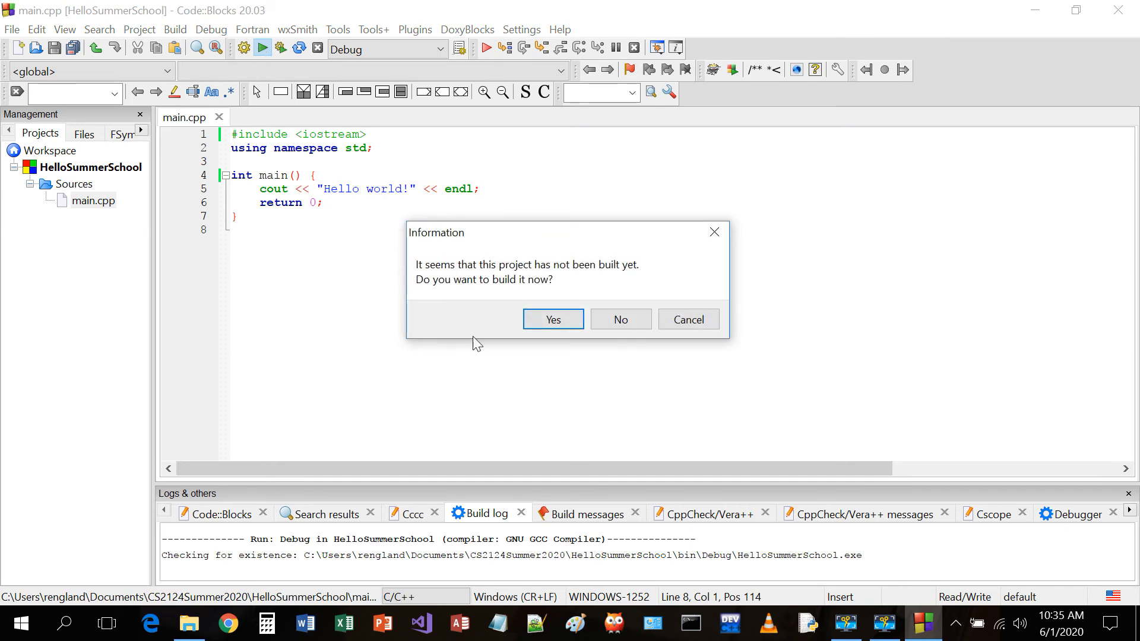
left_click(564, 322)
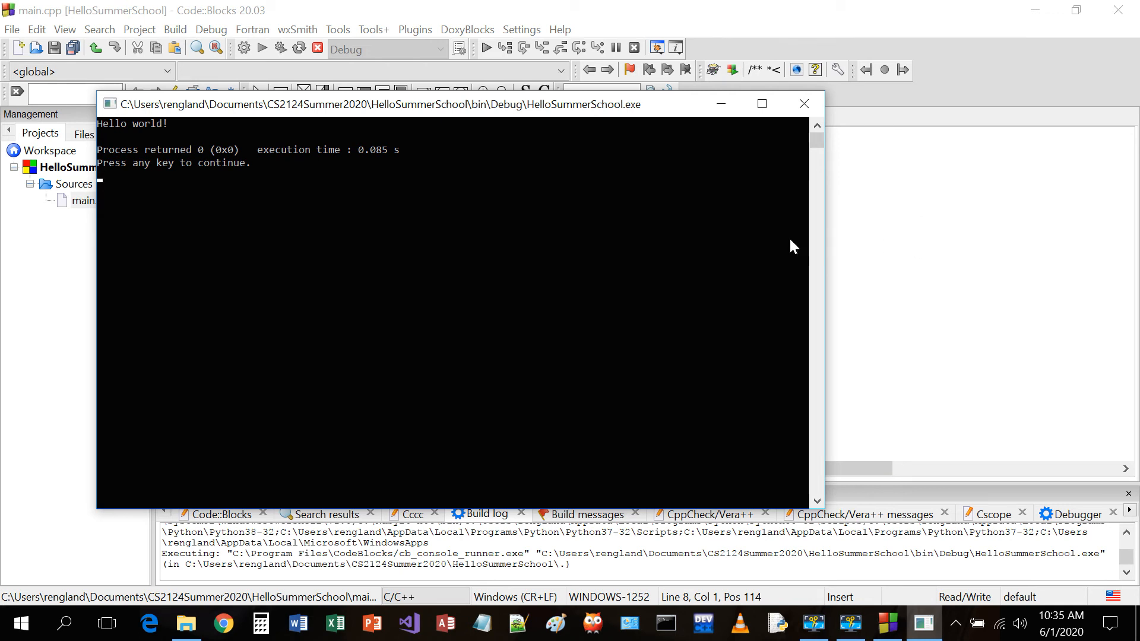
- Return to the main.cpp editor while the program is still running and bring its console window back to the front
left_click(915, 216)
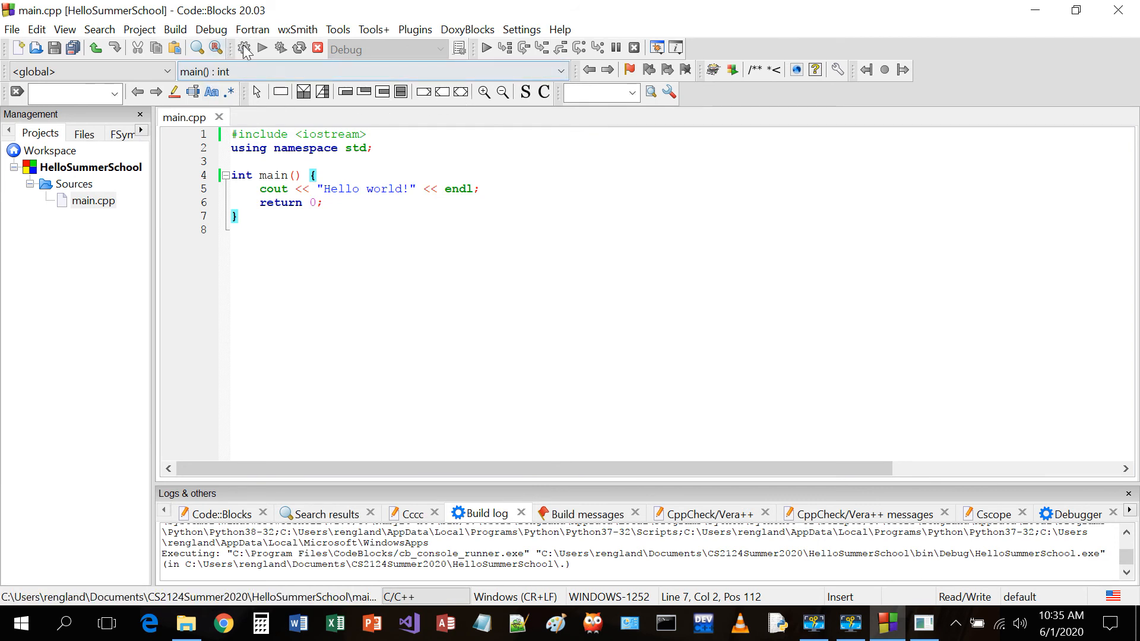
left_click(331, 247)
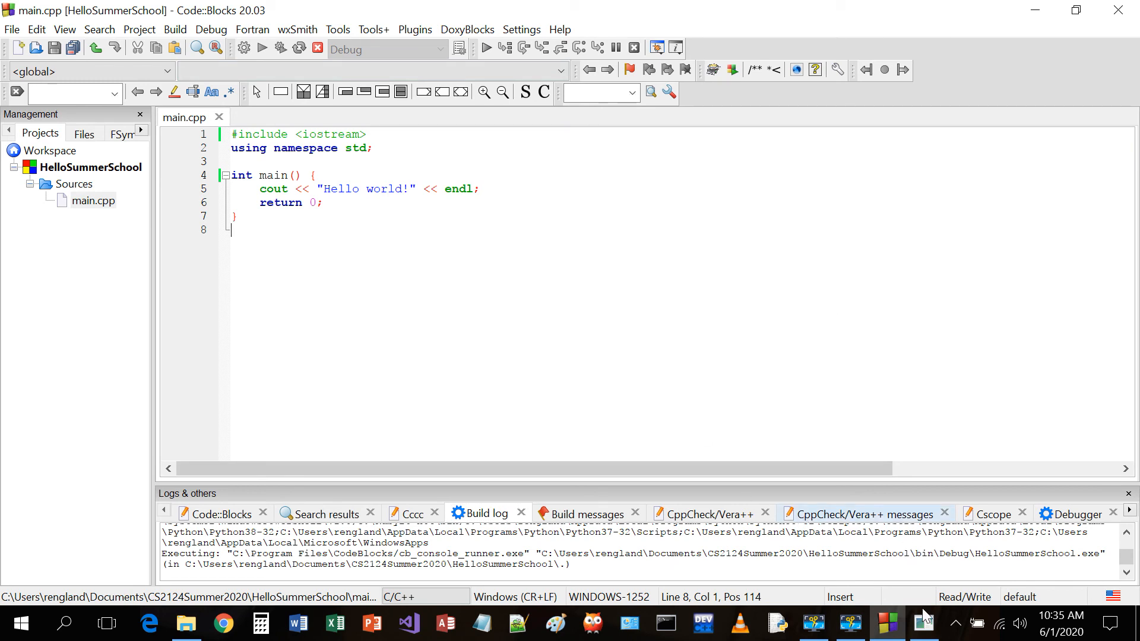
mouse_move(927, 630)
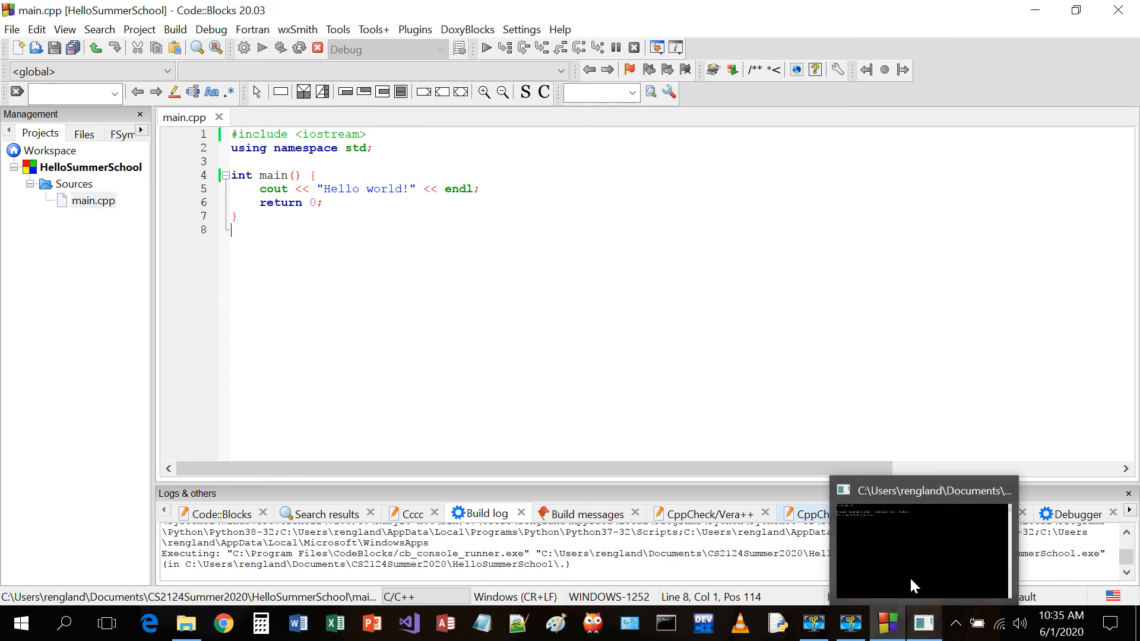
left_click(930, 630)
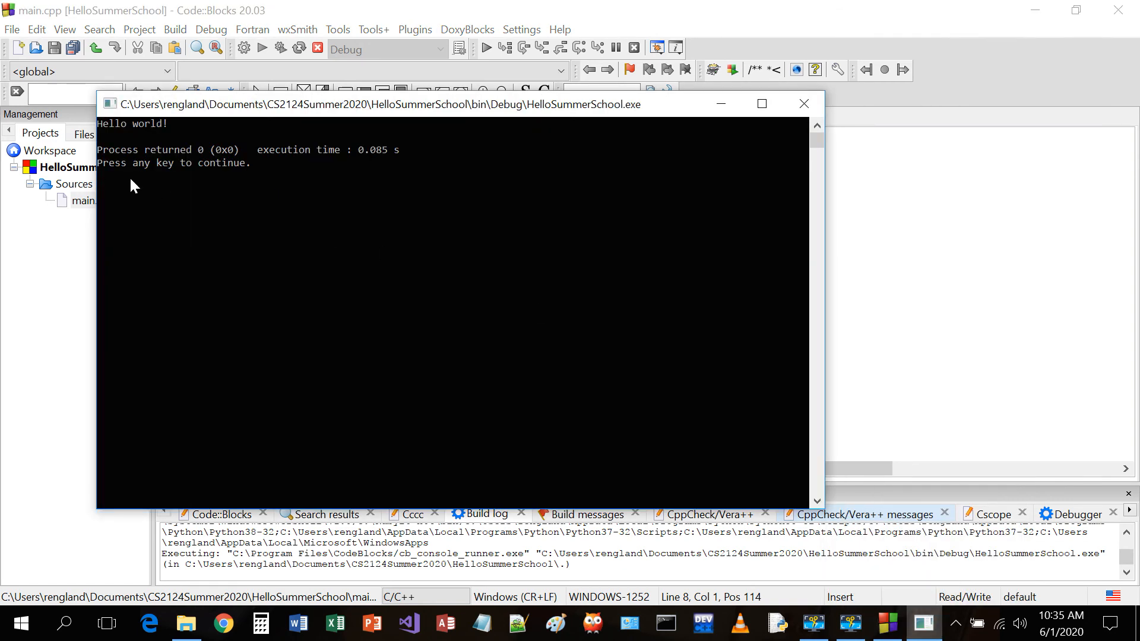
- Clear the text selection in the program's console window and dismiss the window to end the run
left_click(250, 224)
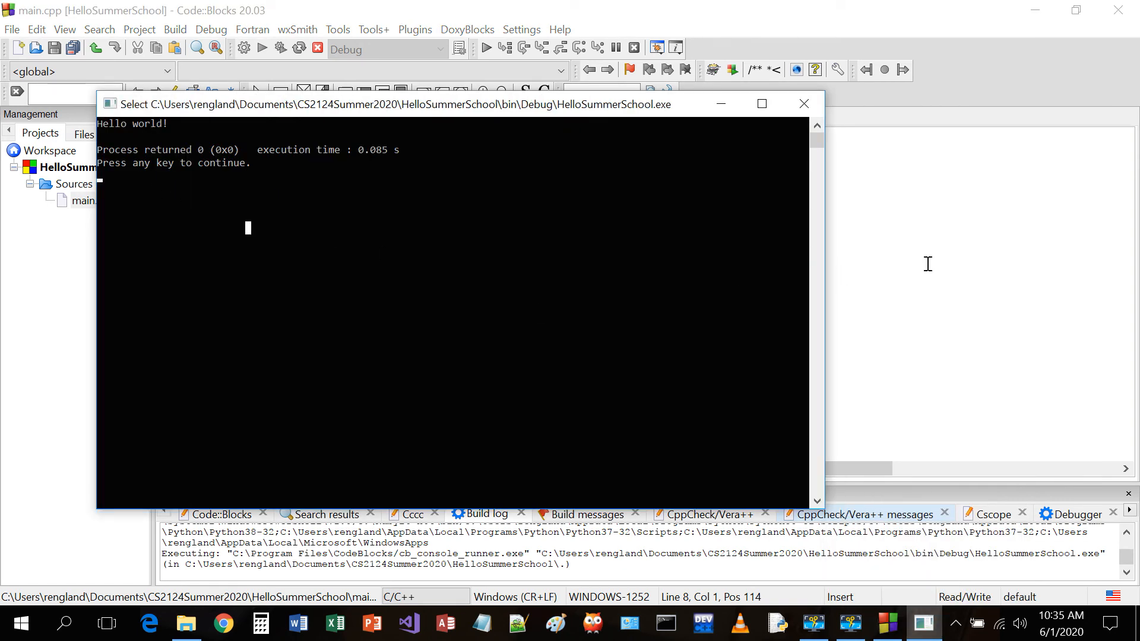
left_click(152, 176)
key("Escape")
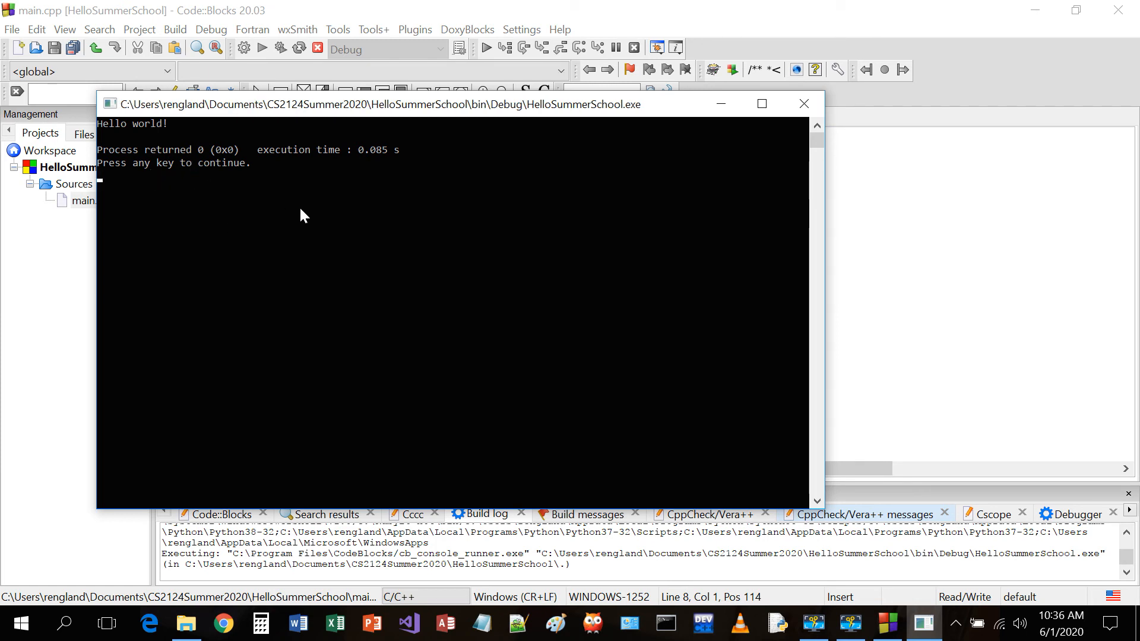
key("Return")
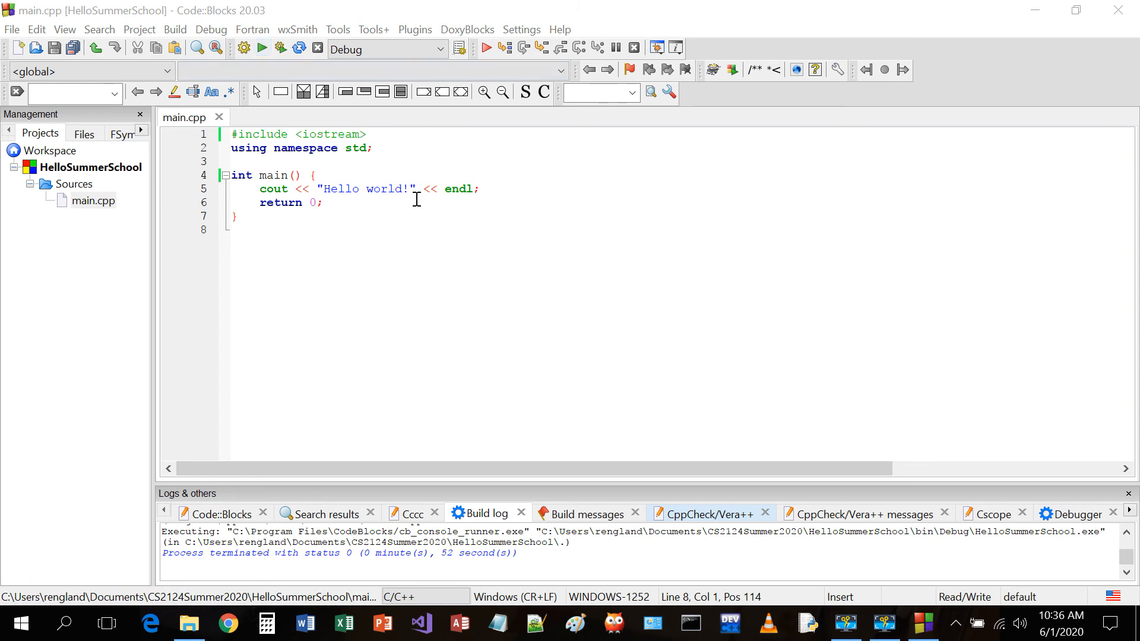
- In the cout string, insert "cruel CC+" before "world!" and save main.cpp
left_click(373, 189)
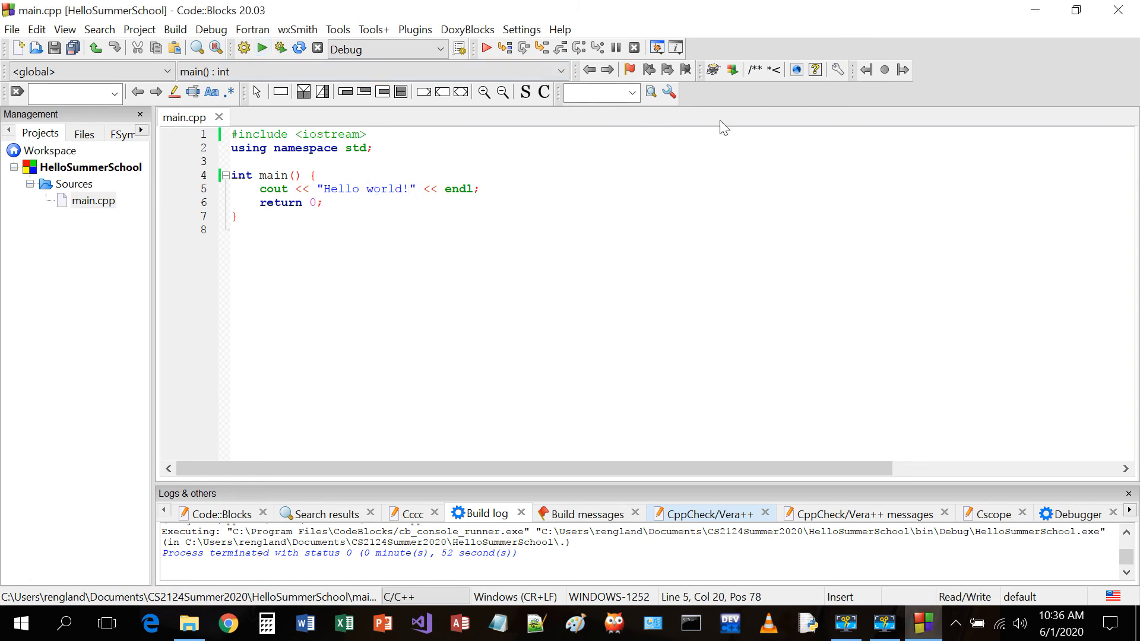
type("cruel ")
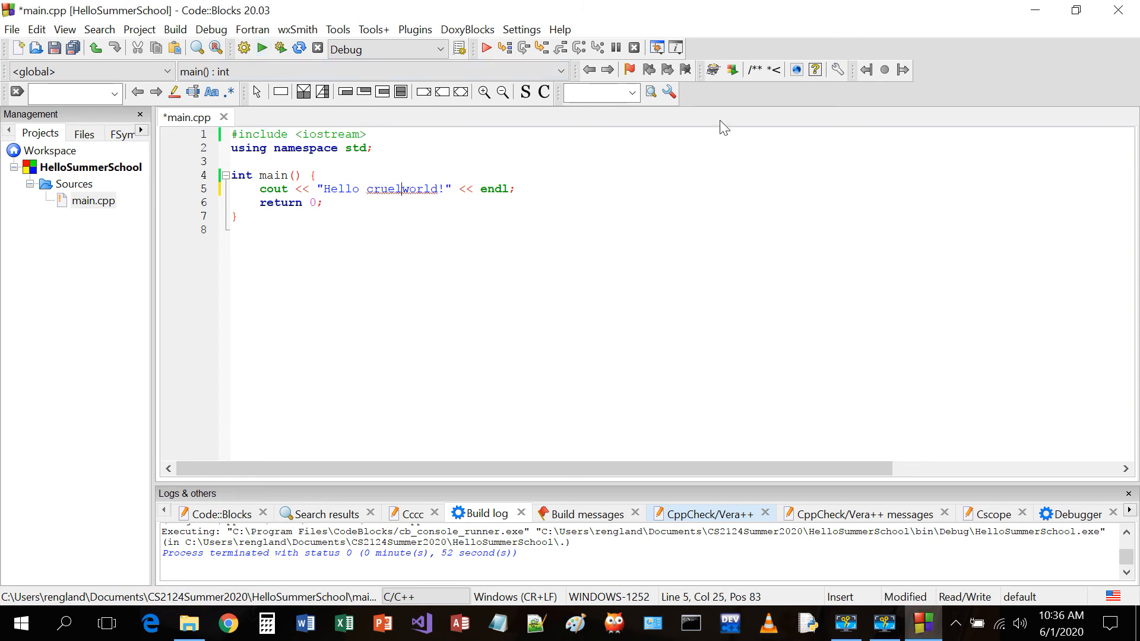
type("CC+")
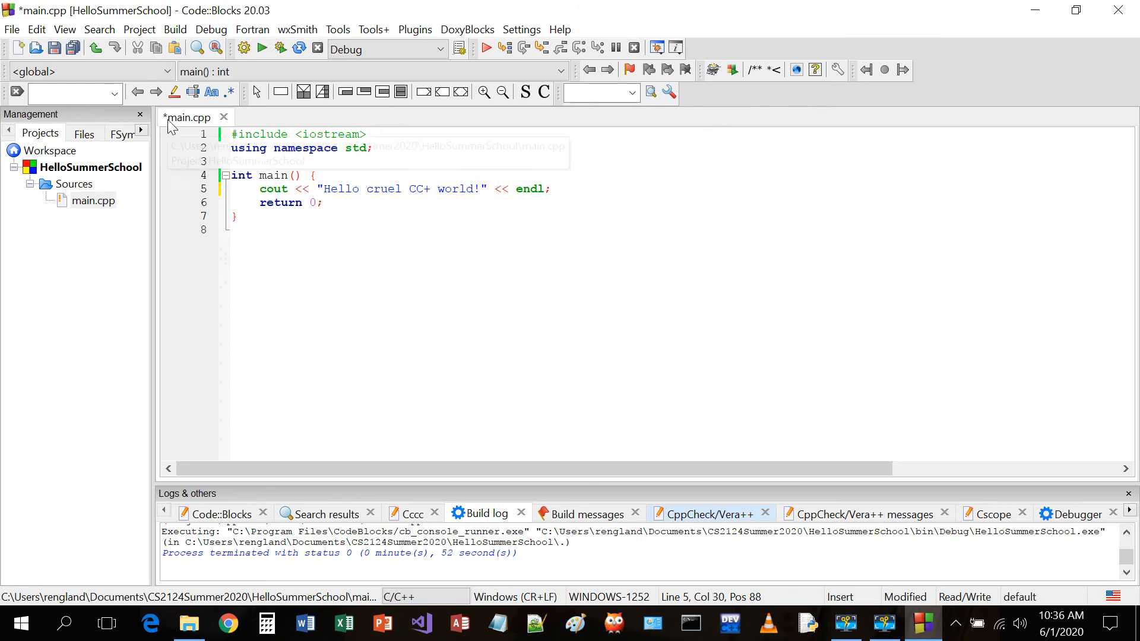
left_click(54, 49)
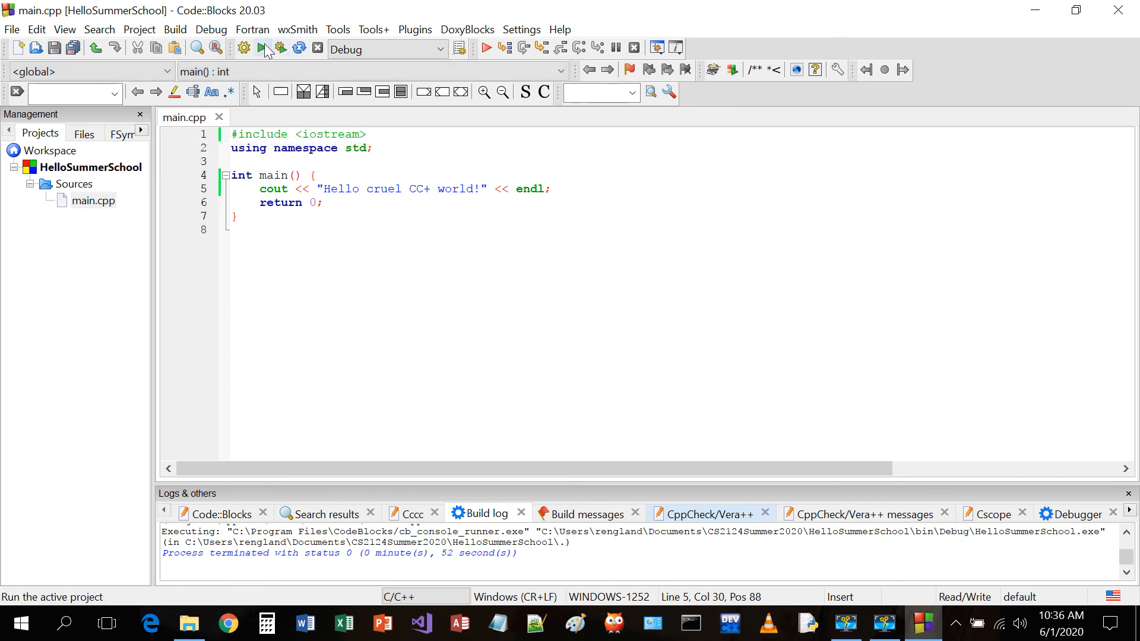
- Run the project without rebuilding it, and dismiss the console window
left_click(264, 50)
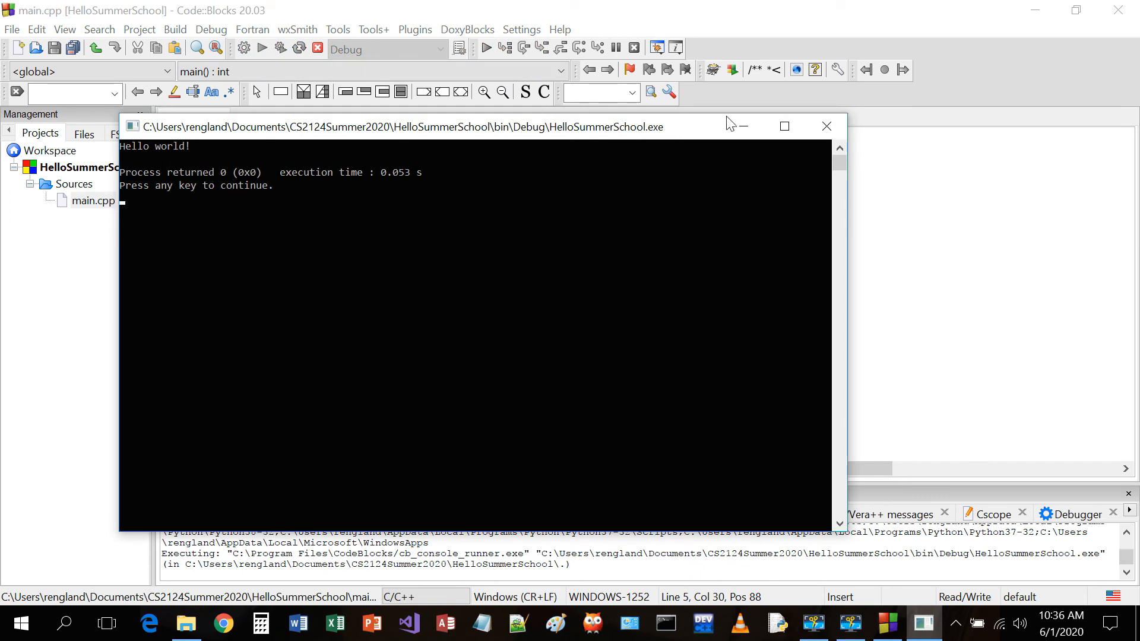
left_click(216, 221)
key("Return")
key("Return")
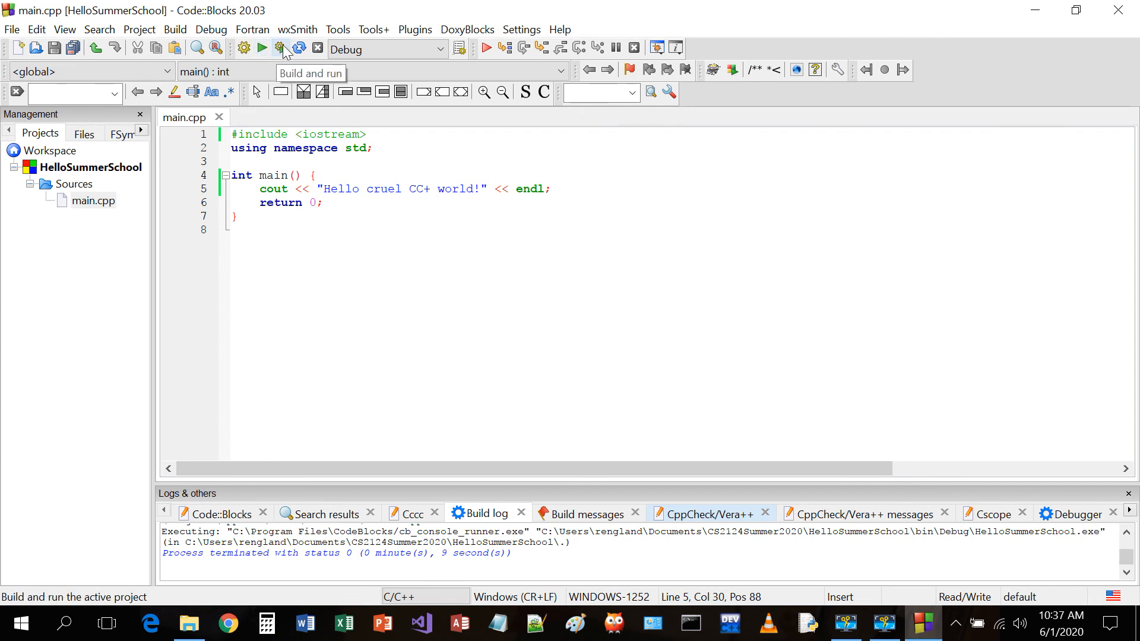
- Build and run the edited project in one go, and dismiss its console window
left_click(282, 48)
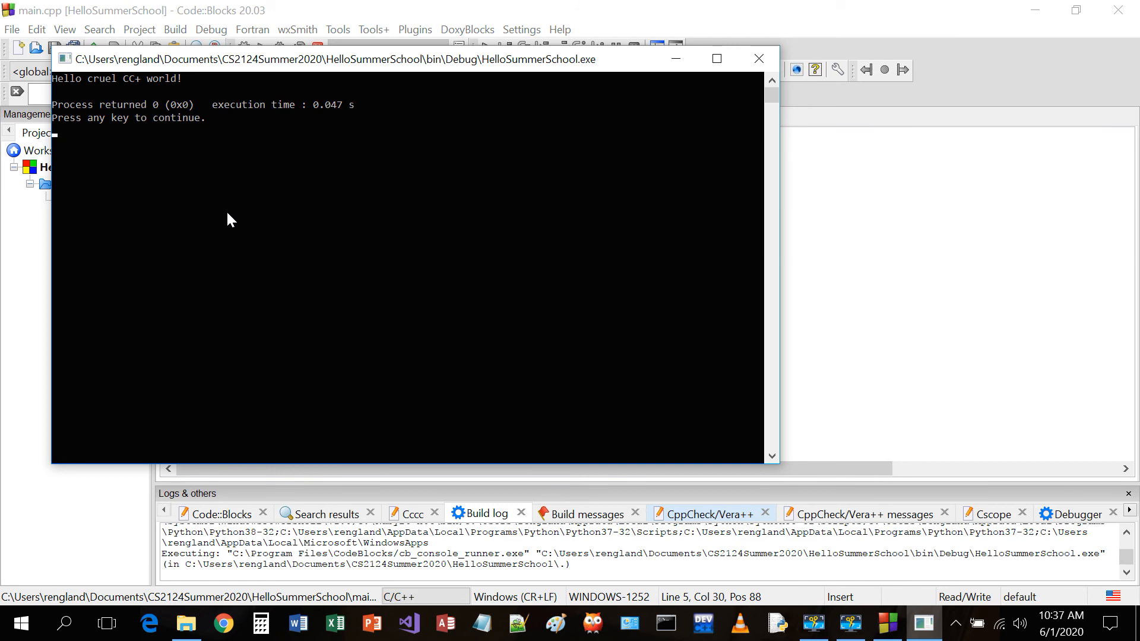
key("Return")
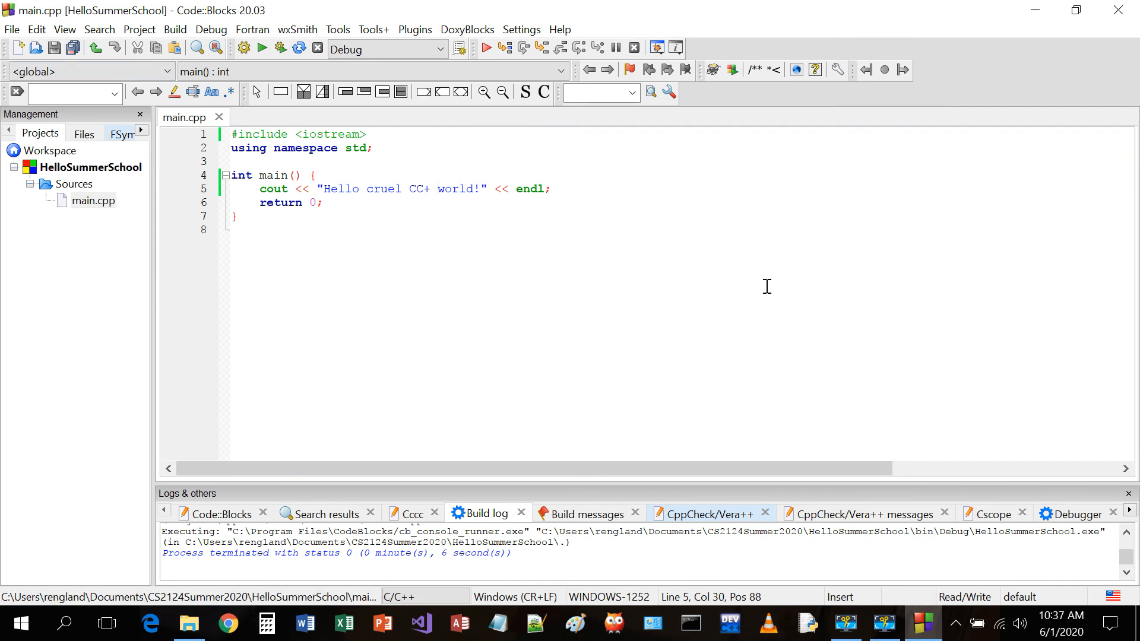
- Close the HelloSummerSchool project by exiting Code::Blocks
left_click(1126, 18)
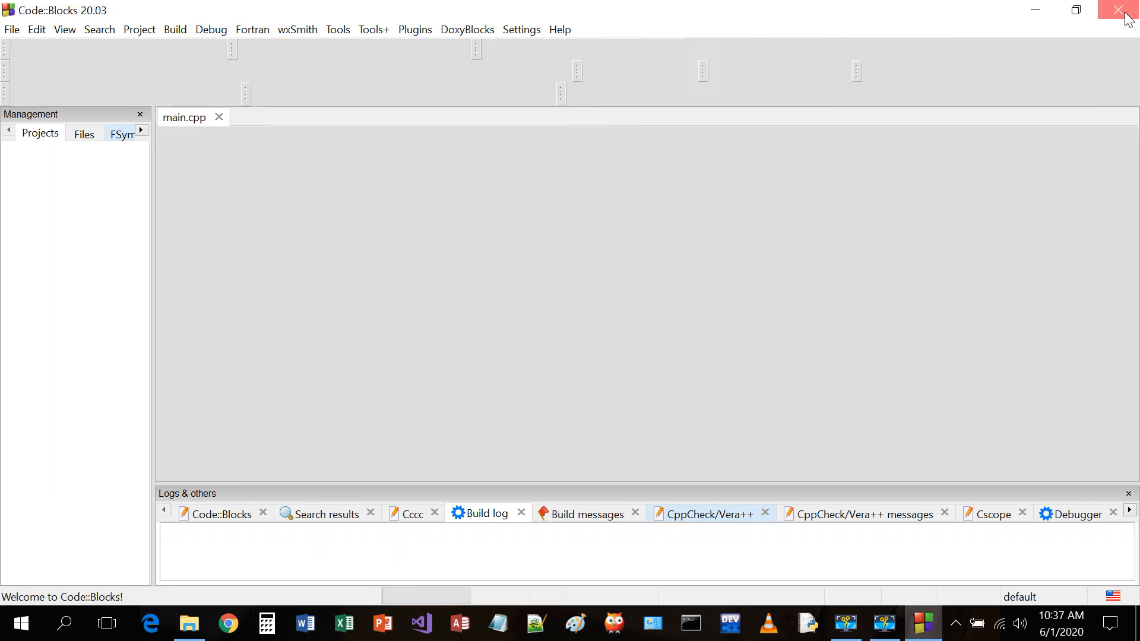
left_click(1126, 13)
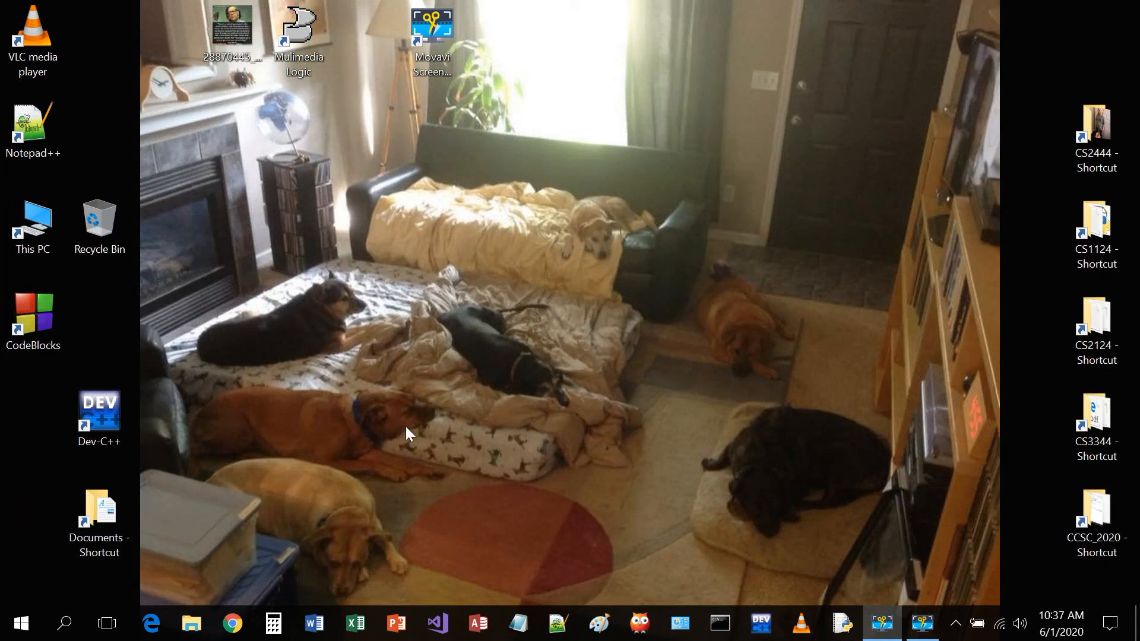
mouse_move(891, 634)
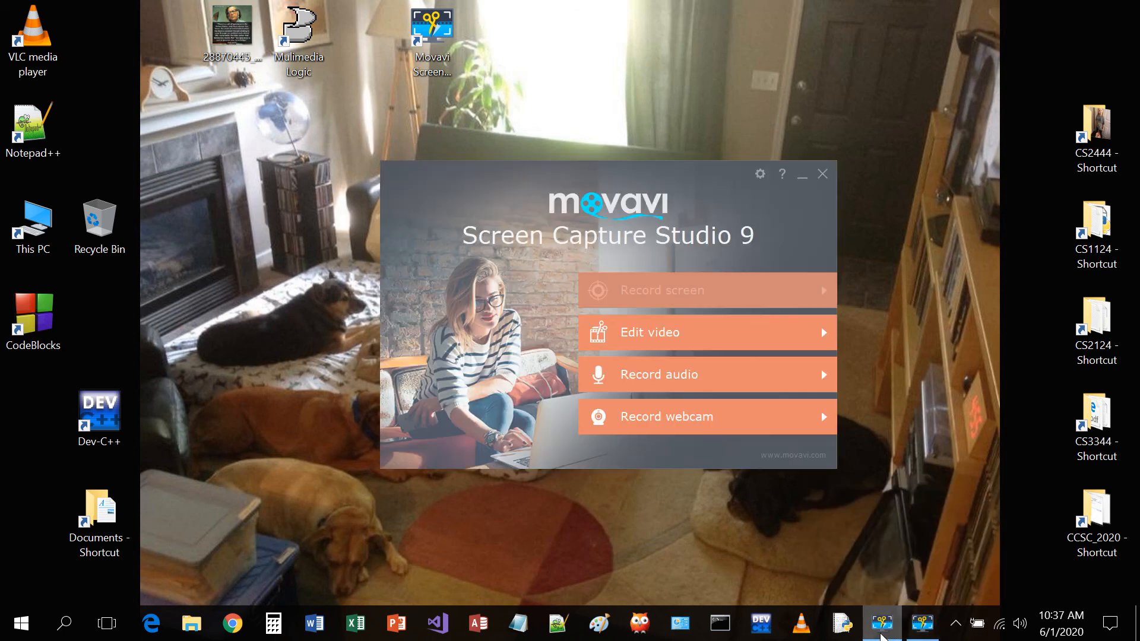
left_click(881, 630)
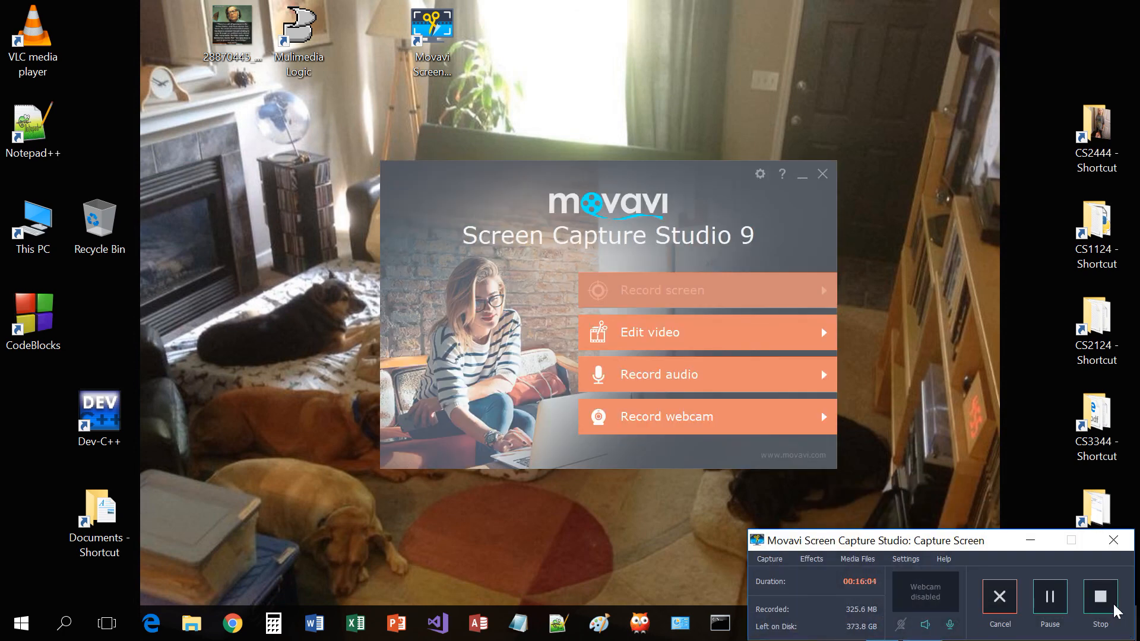